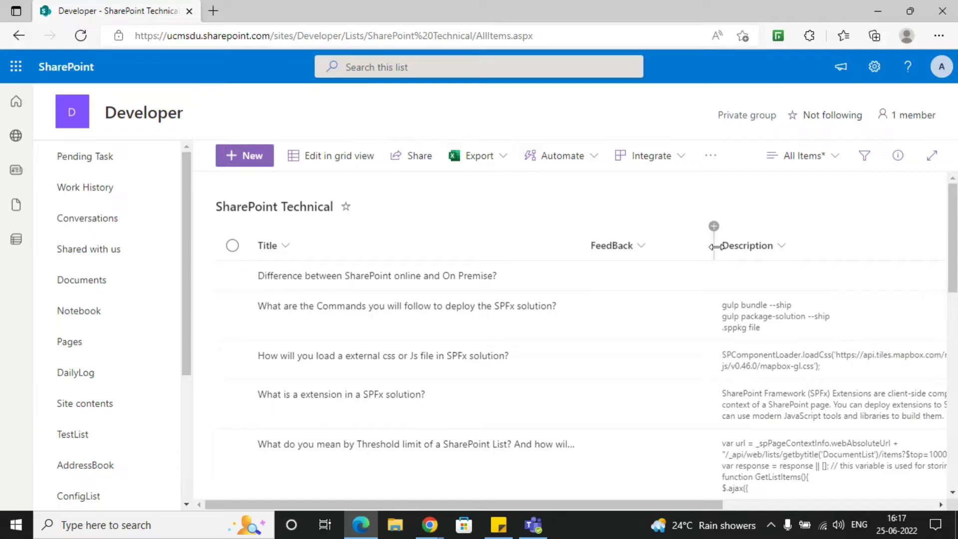
Step: Widen the FeedBack column slightly and look through the questions in the SharePoint Technical list
{"action": "left_click_drag", "start_coordinate": [714, 245], "coordinate": [734, 246]}
{"action": "scroll", "coordinate": [814, 270], "scroll_direction": "down", "scroll_amount": 1}
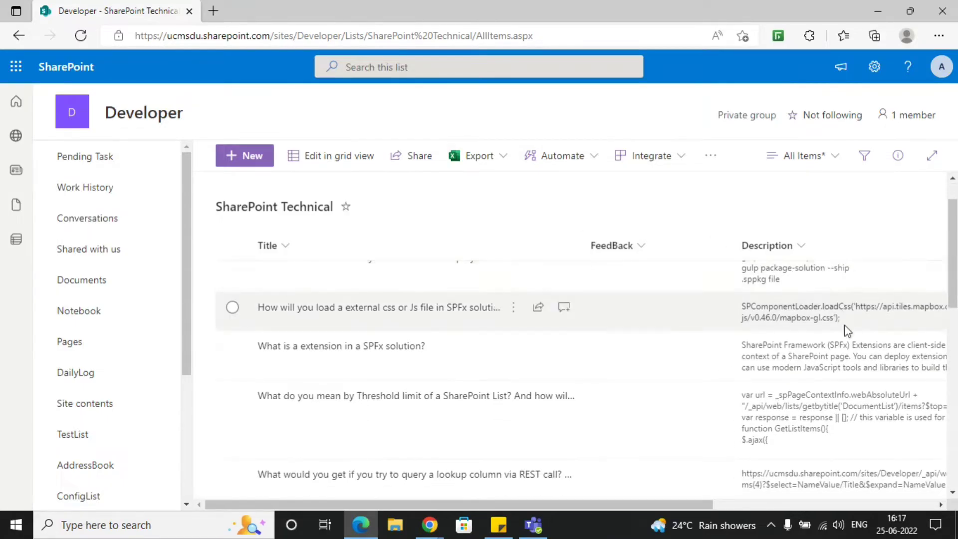
{"action": "scroll", "coordinate": [815, 285], "scroll_direction": "up", "scroll_amount": 1}
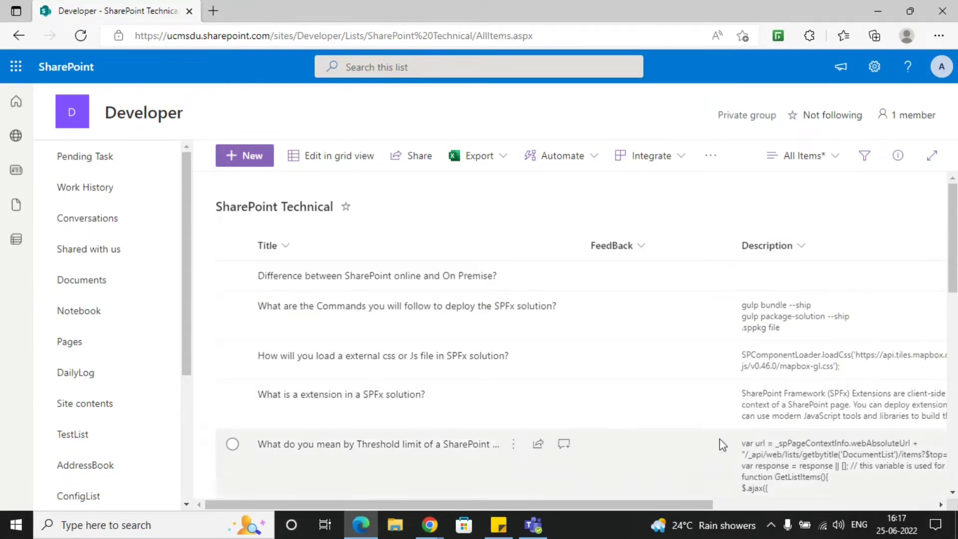
{"action": "left_click_drag", "start_coordinate": [694, 504], "coordinate": [416, 494]}
{"action": "scroll", "coordinate": [600, 351], "scroll_direction": "down", "scroll_amount": 3}
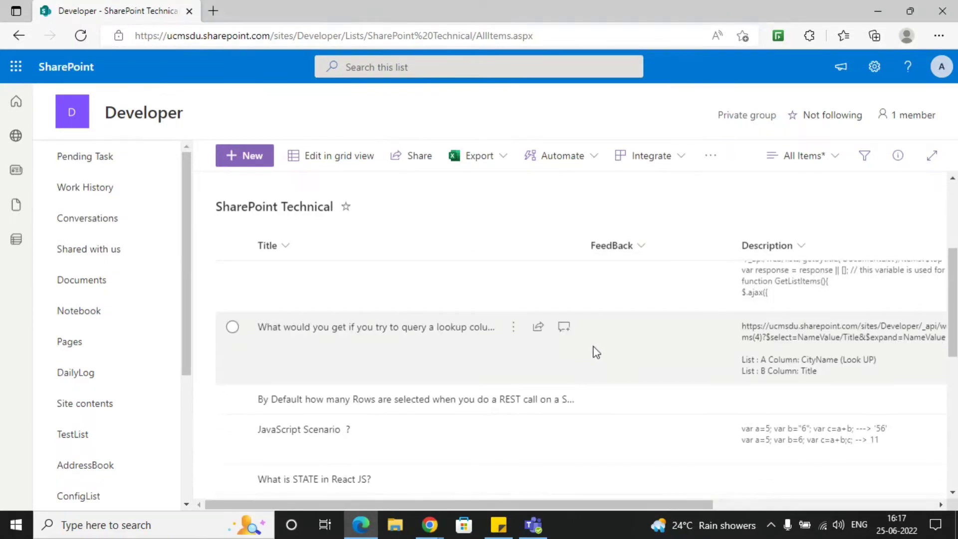
{"action": "scroll", "coordinate": [596, 352], "scroll_direction": "up", "scroll_amount": 3}
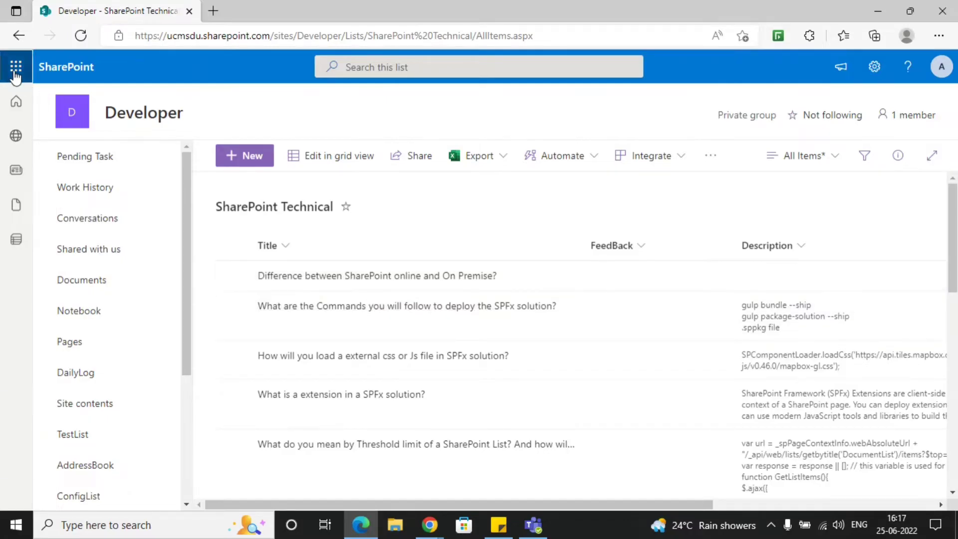
Step: Switch to Power Automate, show the existing cloud flows and dismiss the AI Builder promotion
{"action": "left_click", "coordinate": [16, 67]}
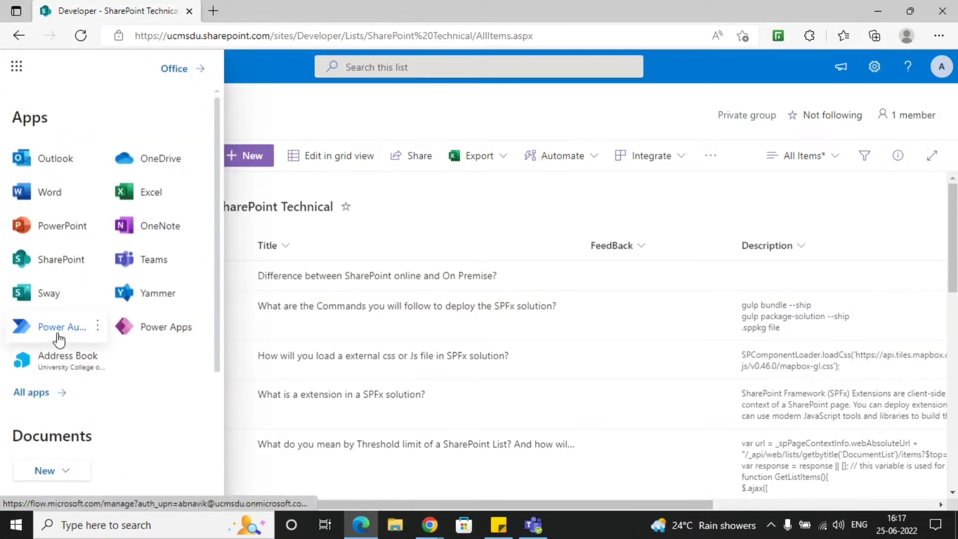
{"action": "left_click", "coordinate": [56, 331]}
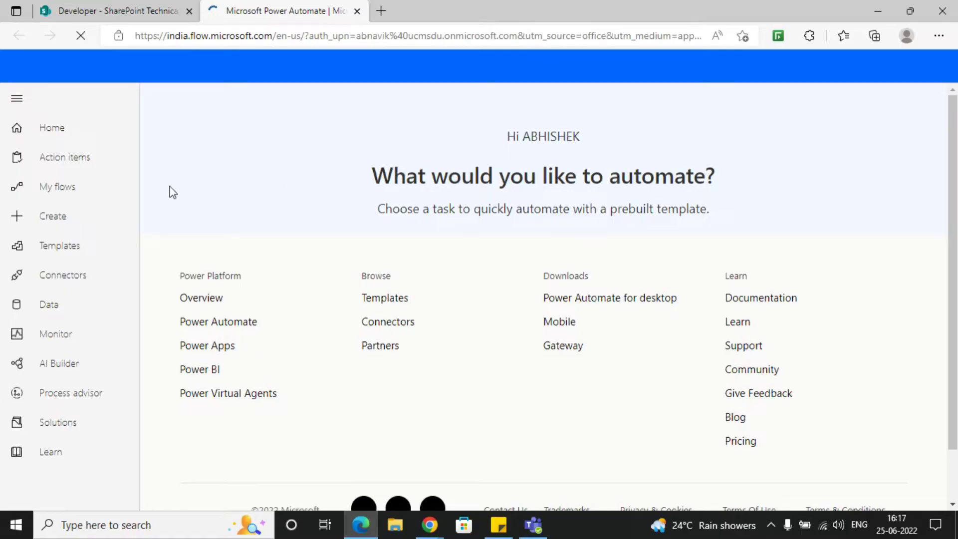
{"action": "left_click", "coordinate": [92, 195]}
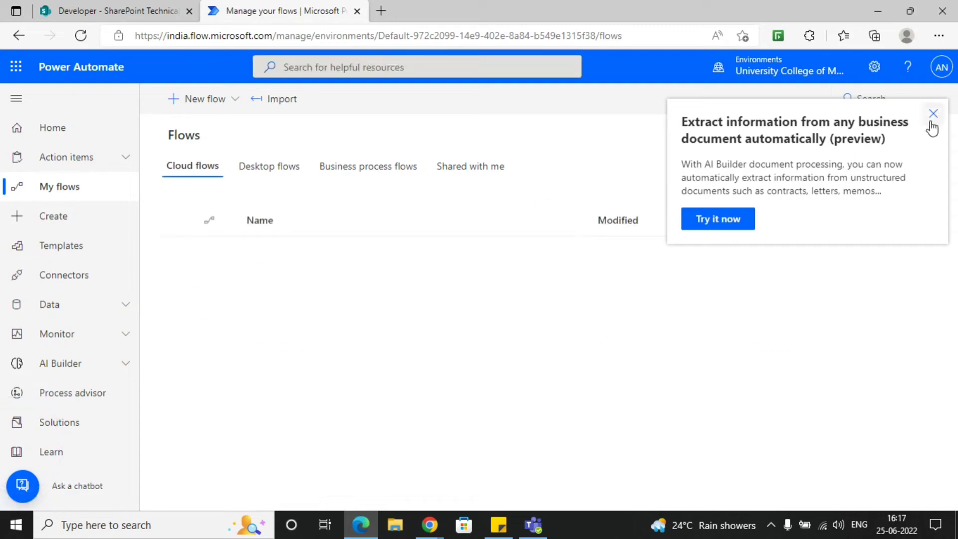
{"action": "left_click", "coordinate": [932, 123]}
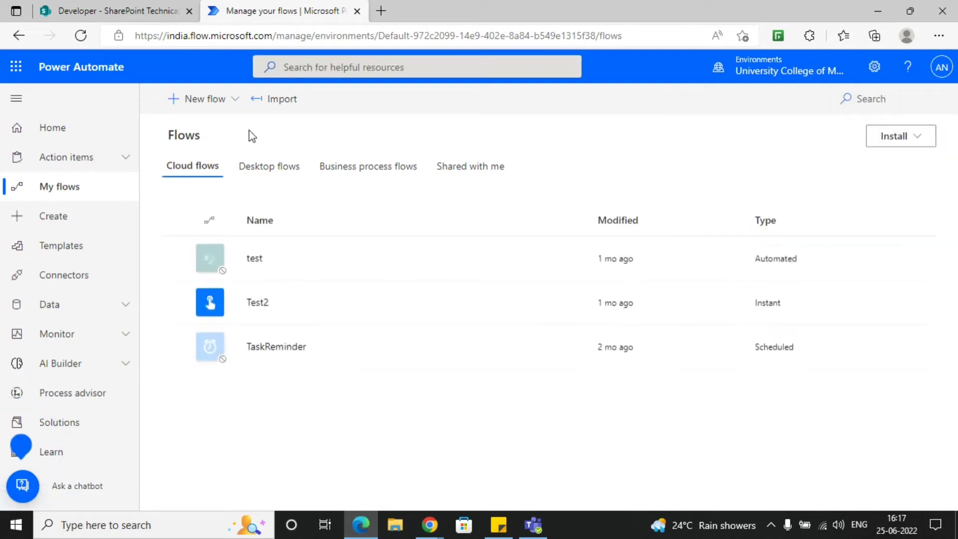
Step: Create an instant cloud flow named QuerySPList that uses the "Manually trigger a flow" trigger
{"action": "left_click", "coordinate": [230, 111]}
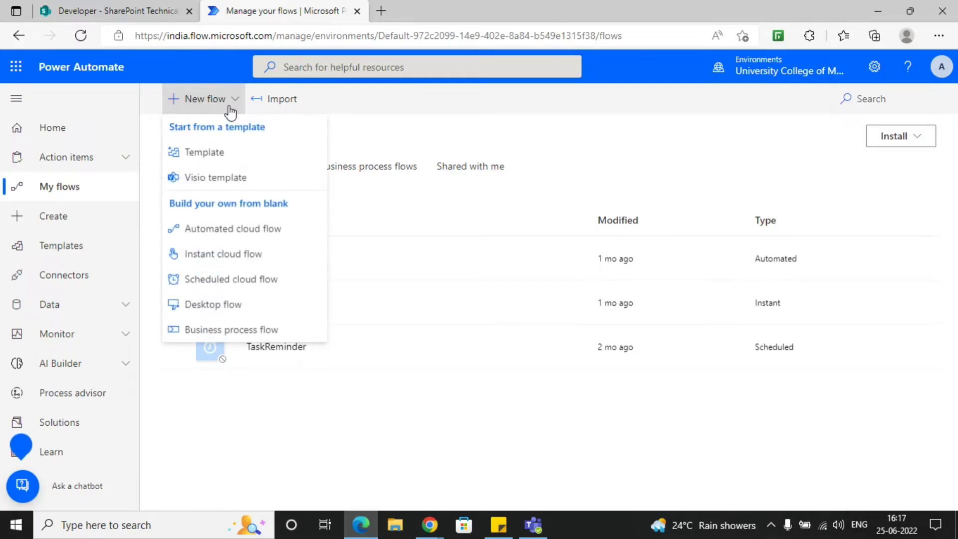
{"action": "left_click", "coordinate": [221, 258]}
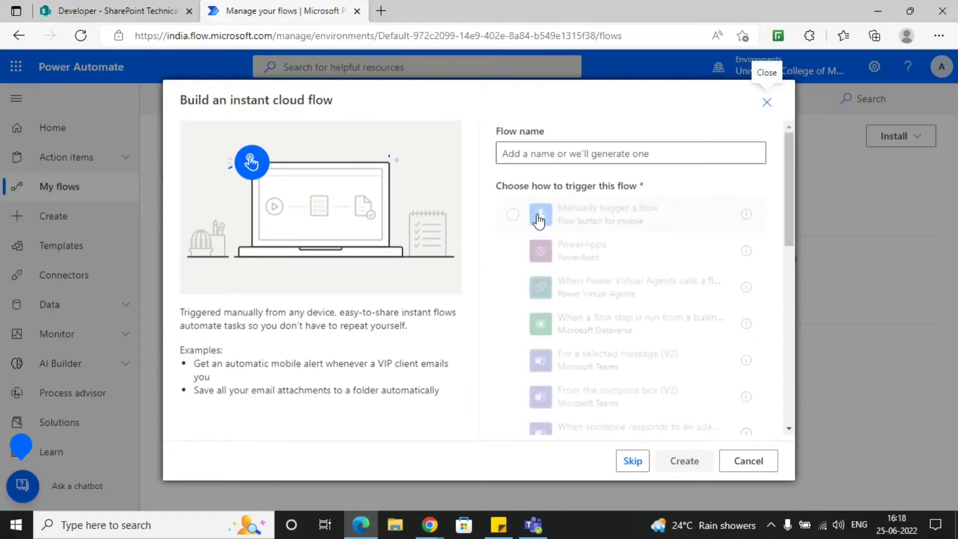
{"action": "left_click", "coordinate": [647, 225]}
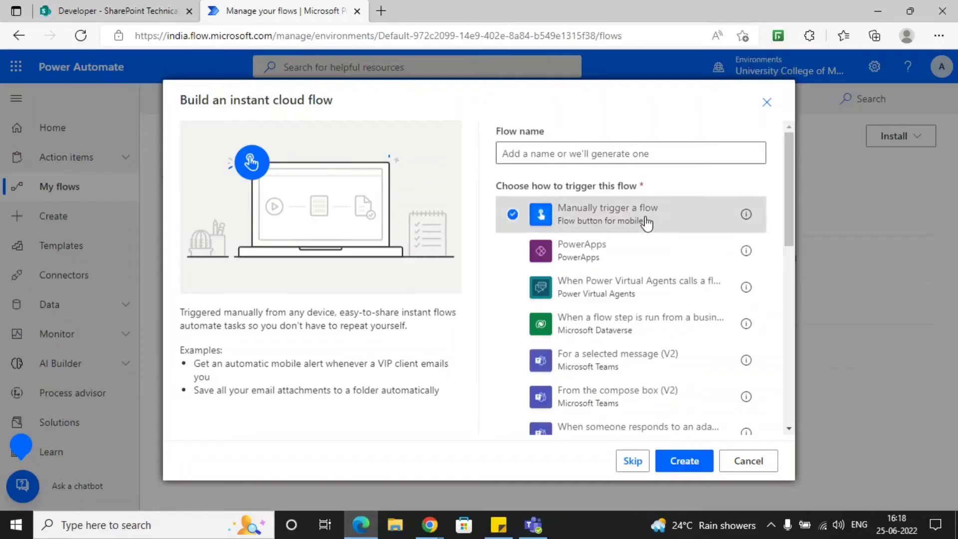
{"action": "left_click", "coordinate": [547, 153]}
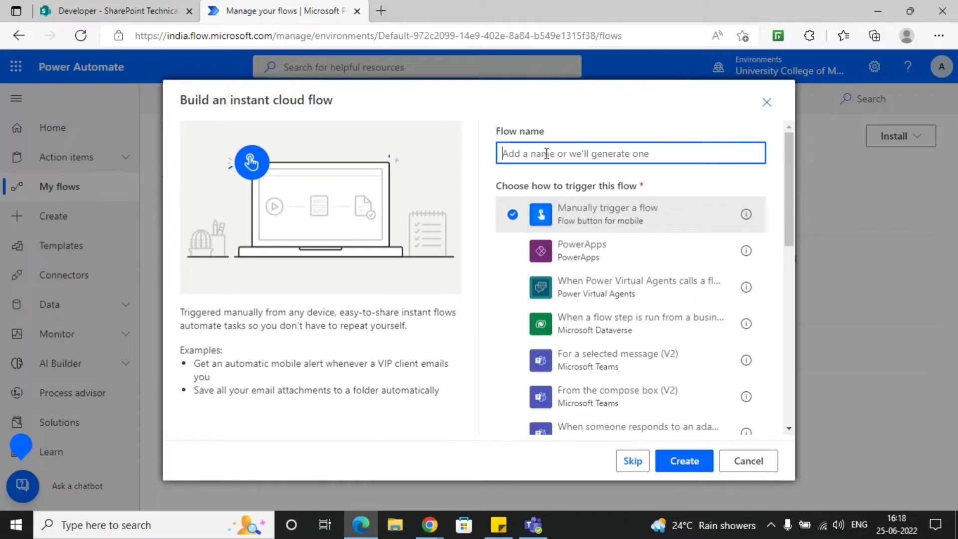
{"action": "type", "text": "Q"}
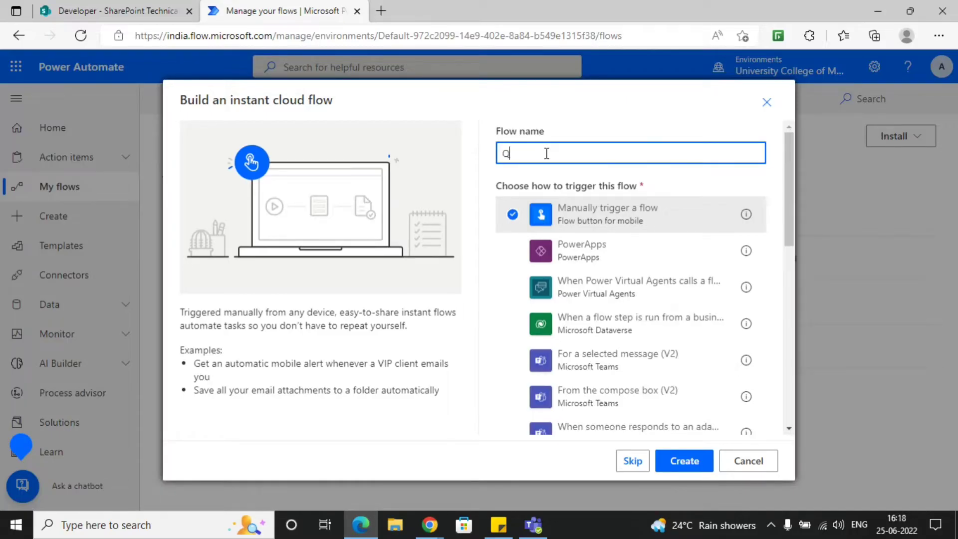
{"action": "type", "text": "uerySPList"}
{"action": "left_click", "coordinate": [683, 460]}
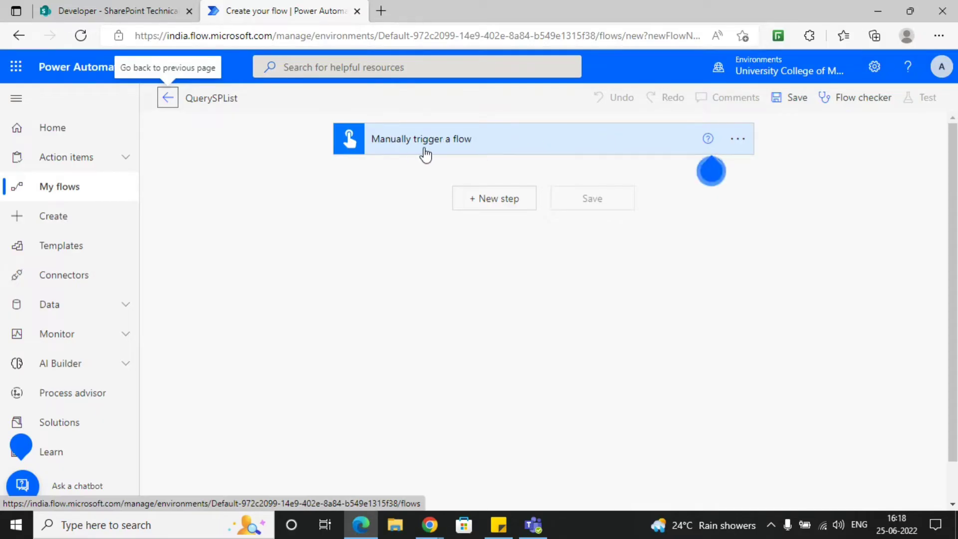
Step: Add the SharePoint Get items action after the manual trigger, leaving the trigger without inputs
{"action": "left_click", "coordinate": [498, 149]}
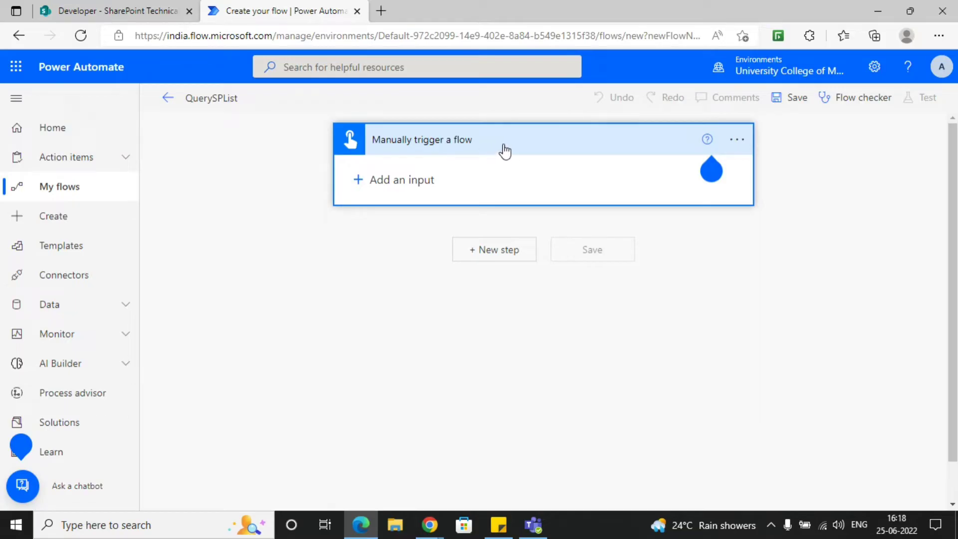
{"action": "left_click", "coordinate": [505, 150]}
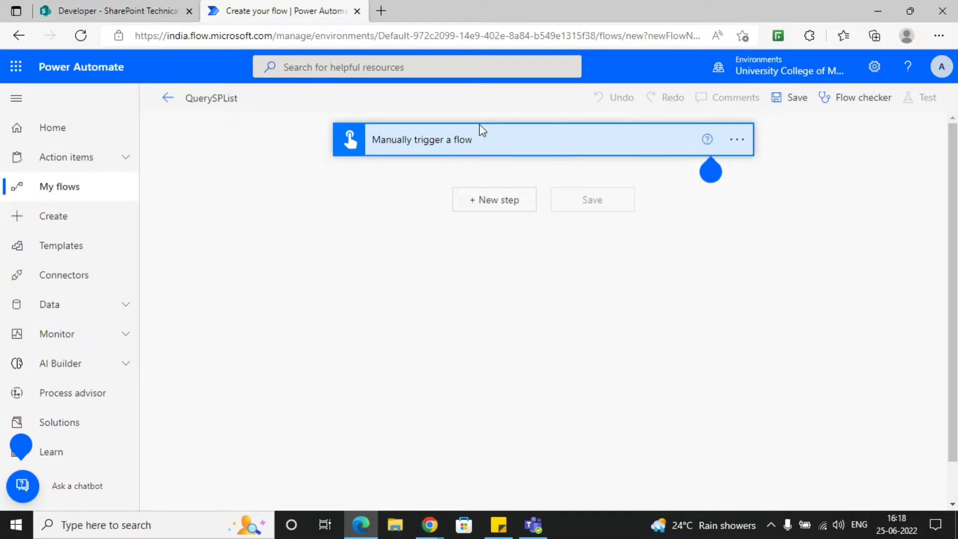
{"action": "left_click", "coordinate": [497, 208]}
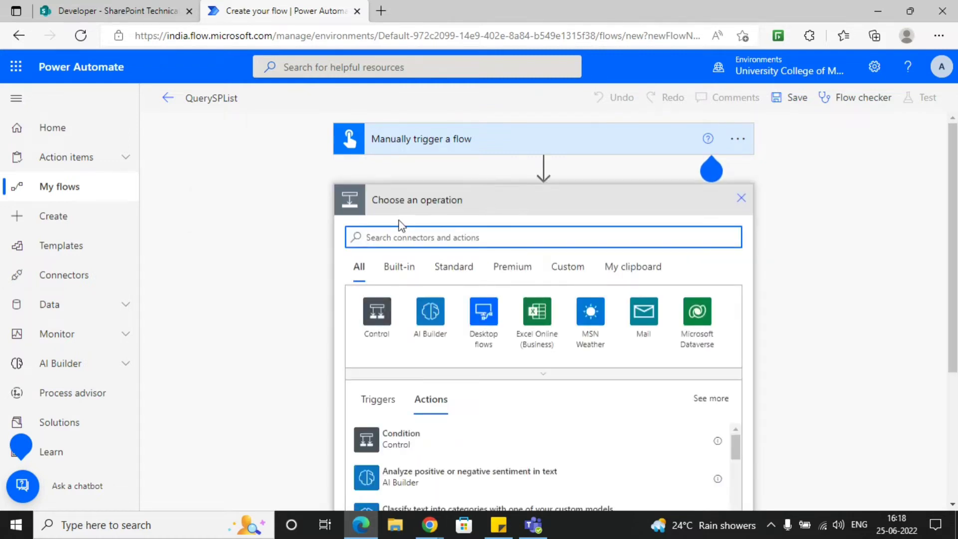
{"action": "scroll", "coordinate": [389, 238], "scroll_direction": "down", "scroll_amount": 2}
{"action": "scroll", "coordinate": [381, 248], "scroll_direction": "up", "scroll_amount": 2}
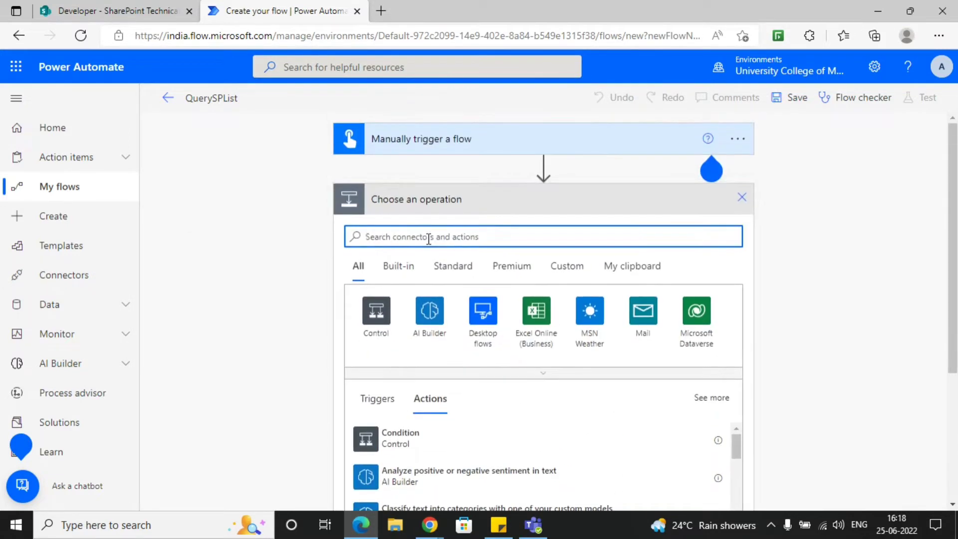
{"action": "type", "text": "g"}
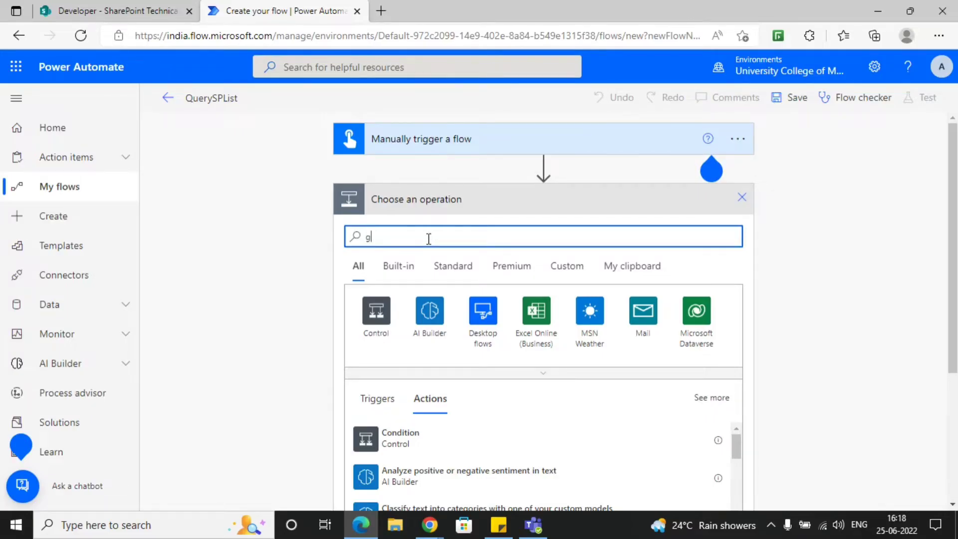
{"action": "type", "text": "et item"}
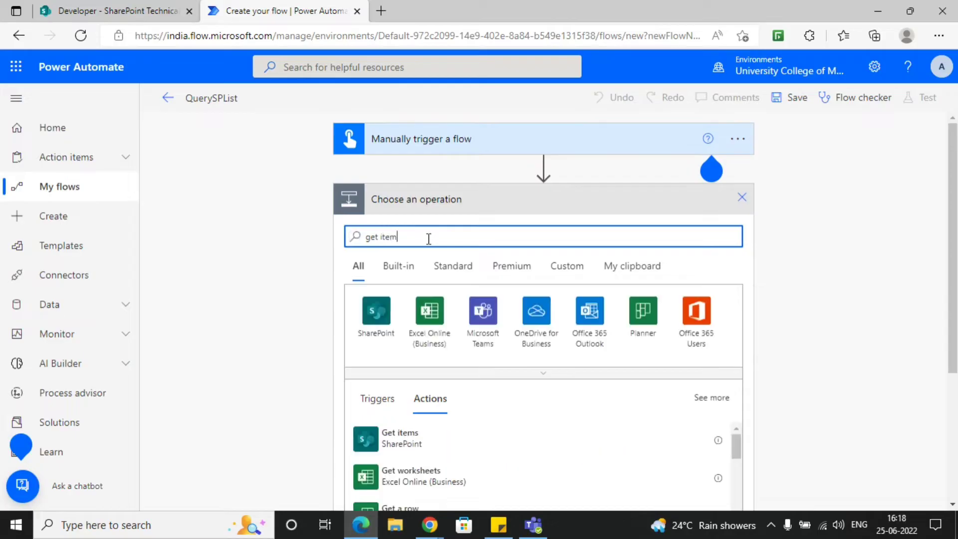
{"action": "scroll", "coordinate": [429, 239], "scroll_direction": "down", "scroll_amount": 1}
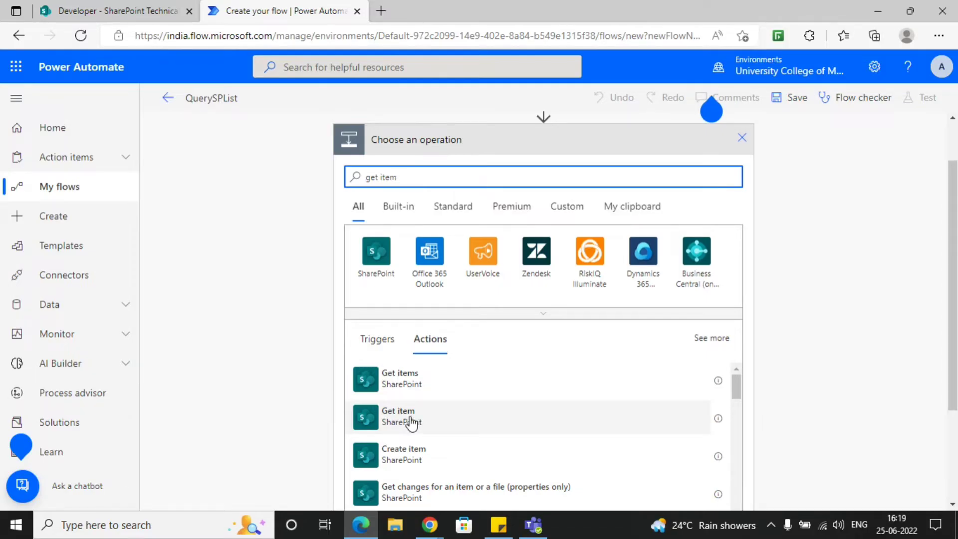
{"action": "left_click", "coordinate": [430, 388]}
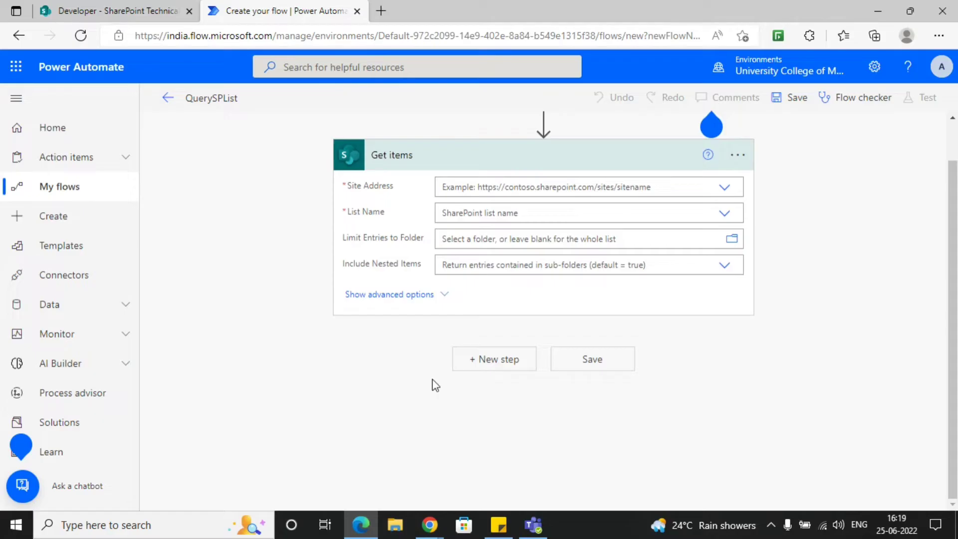
Step: Point the Get items action to the Developer site and the SharePoint Technical list
{"action": "scroll", "coordinate": [392, 270], "scroll_direction": "up", "scroll_amount": 1}
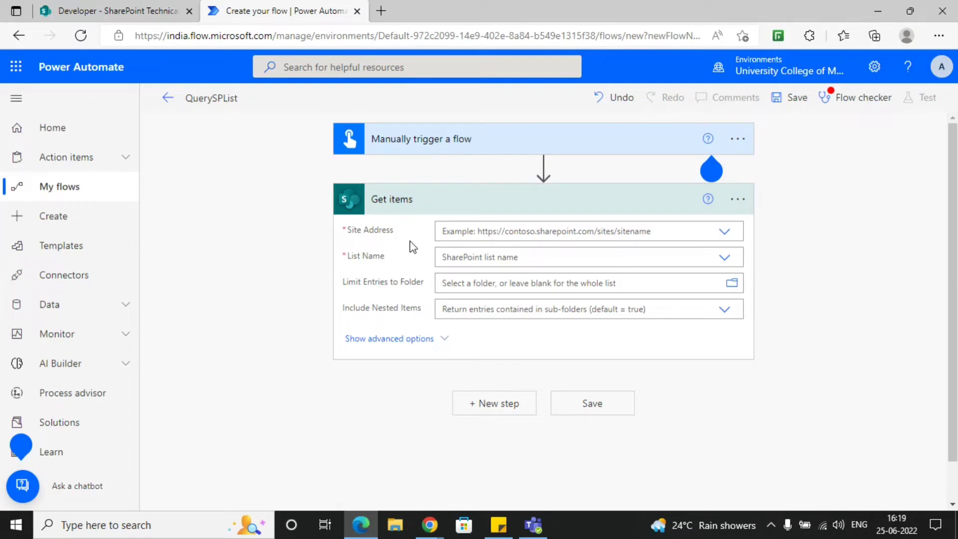
{"action": "left_click", "coordinate": [728, 235]}
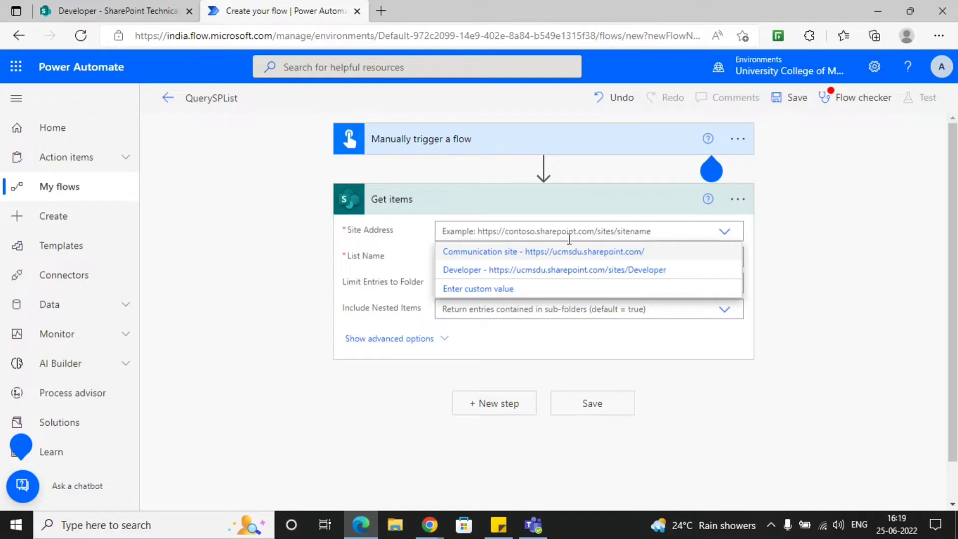
{"action": "left_click", "coordinate": [530, 273]}
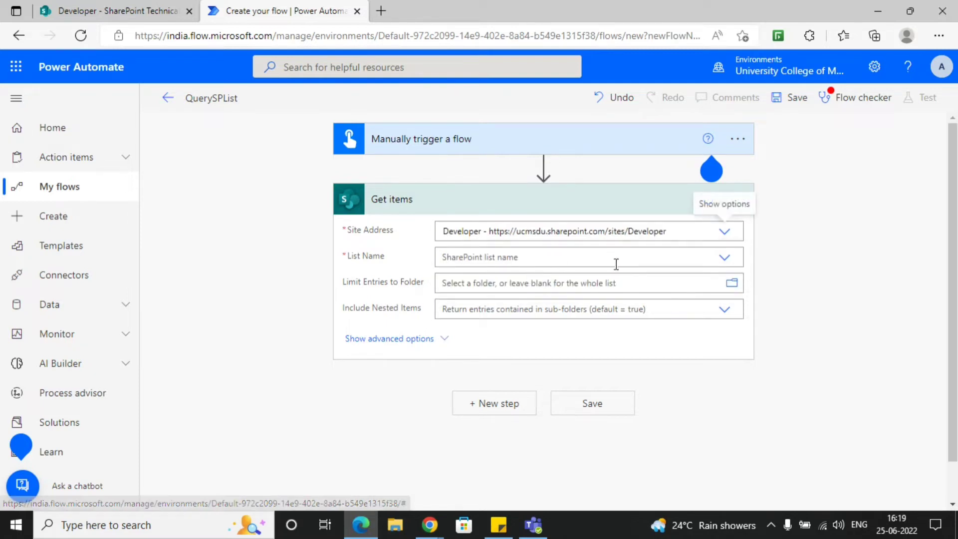
{"action": "left_click", "coordinate": [730, 265]}
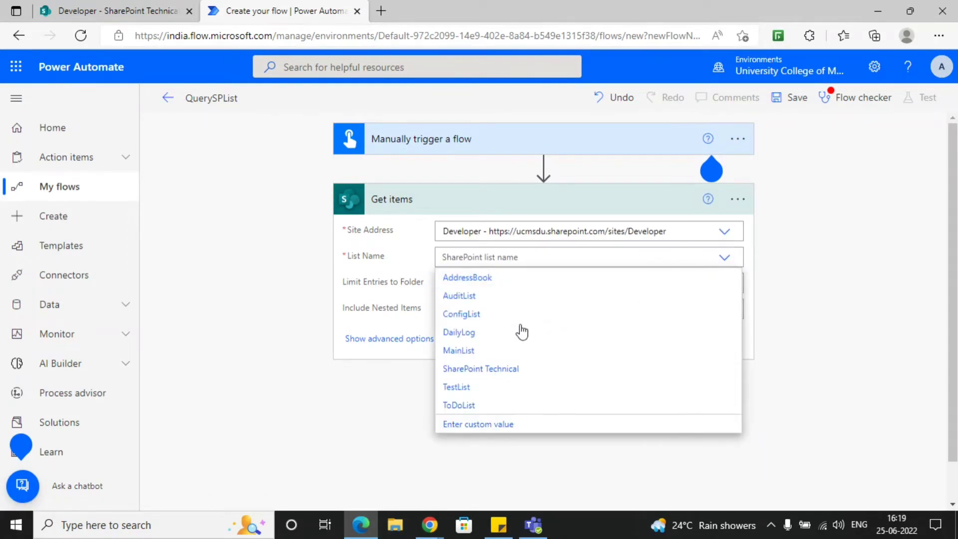
{"action": "left_click", "coordinate": [498, 371]}
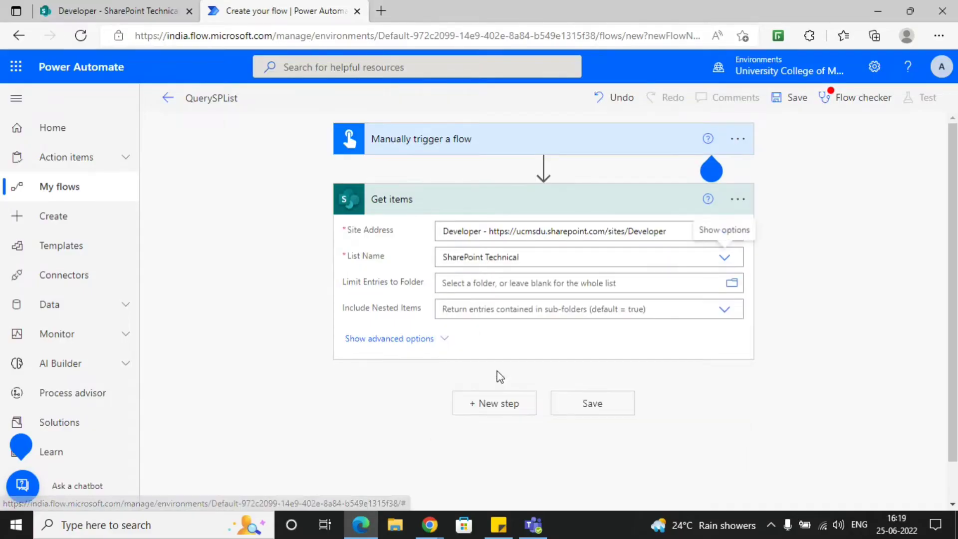
Step: Reveal the advanced options of Get items and set Top Count to 4999
{"action": "left_click", "coordinate": [428, 340]}
{"action": "scroll", "coordinate": [427, 339], "scroll_direction": "down", "scroll_amount": 1}
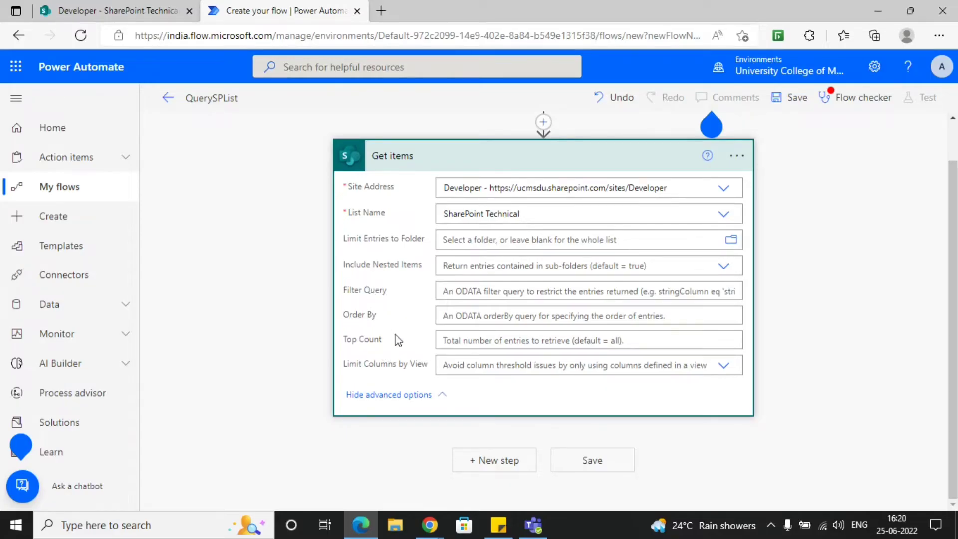
{"action": "left_click", "coordinate": [489, 341]}
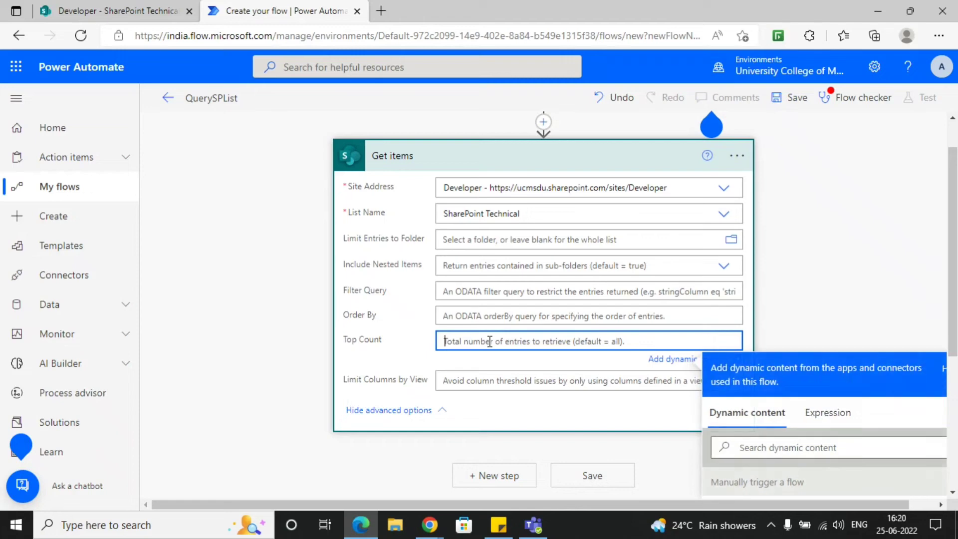
{"action": "type", "text": "4999"}
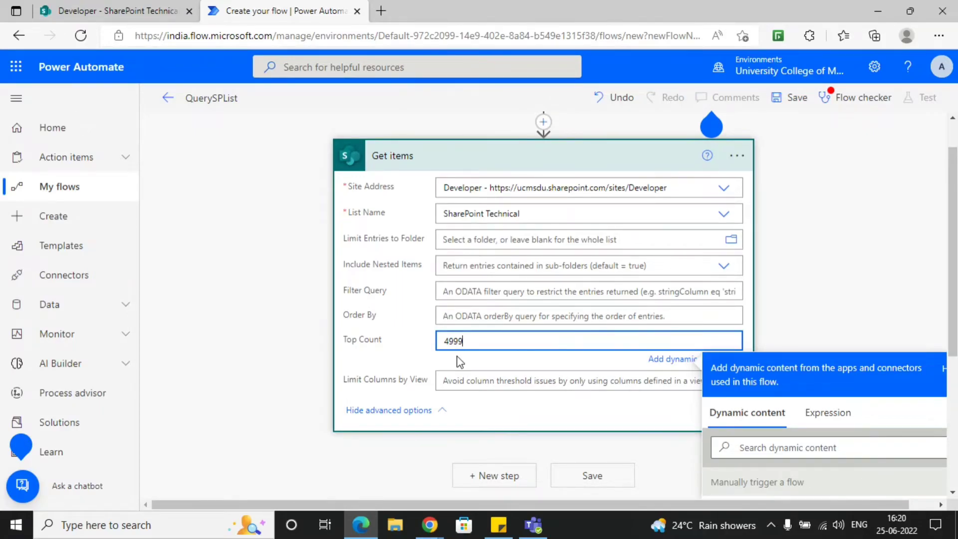
{"action": "left_click", "coordinate": [429, 355]}
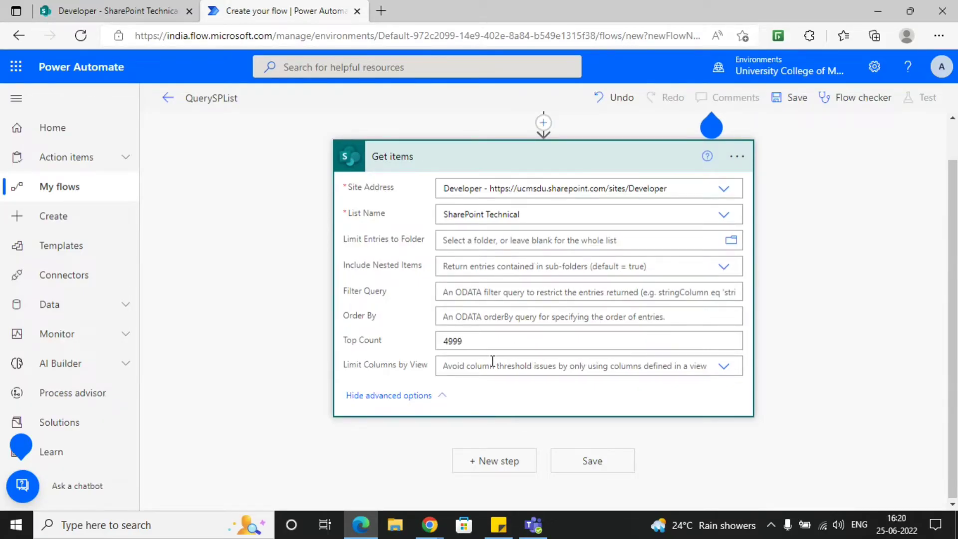
{"action": "left_click", "coordinate": [468, 342]}
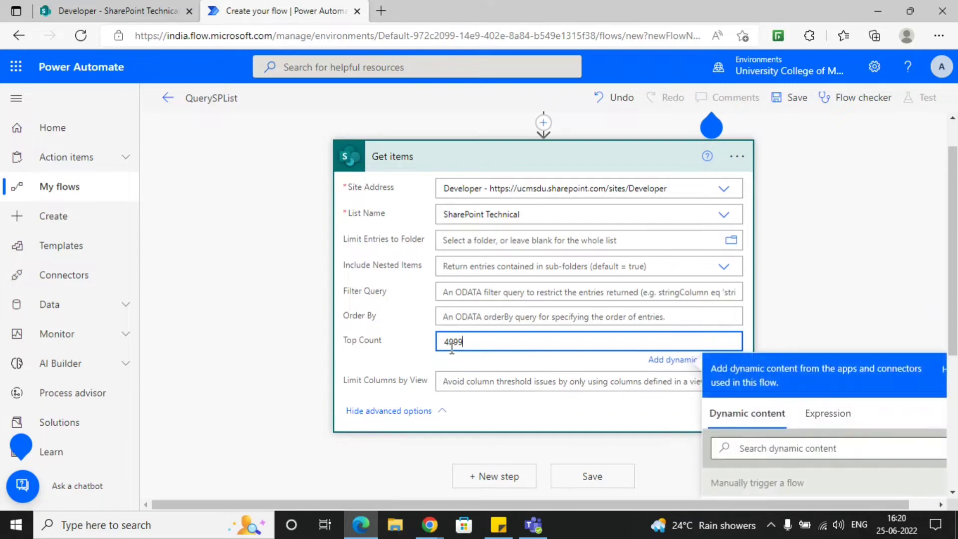
{"action": "scroll", "coordinate": [449, 350], "scroll_direction": "down", "scroll_amount": 3}
{"action": "left_click", "coordinate": [432, 358]}
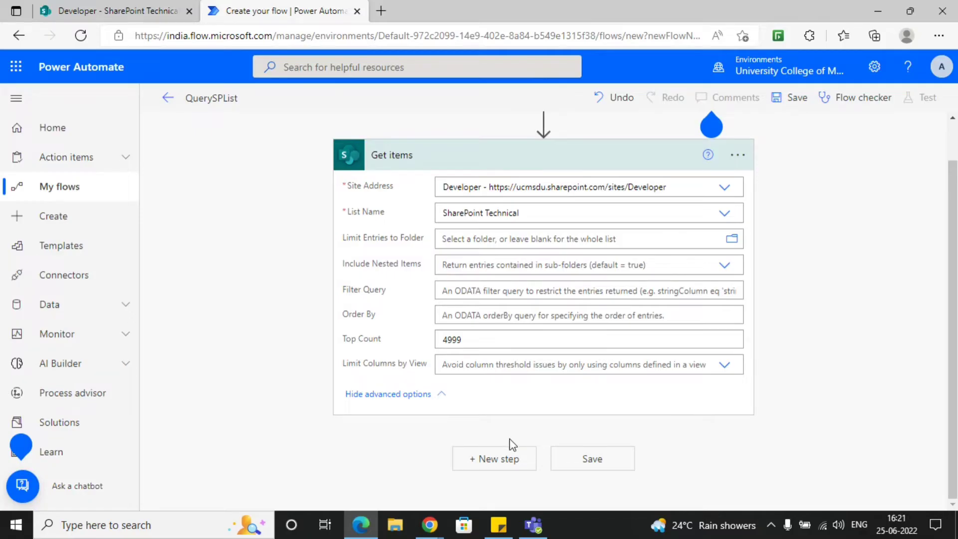
{"action": "left_click", "coordinate": [513, 457]}
{"action": "type", "text": "a"}
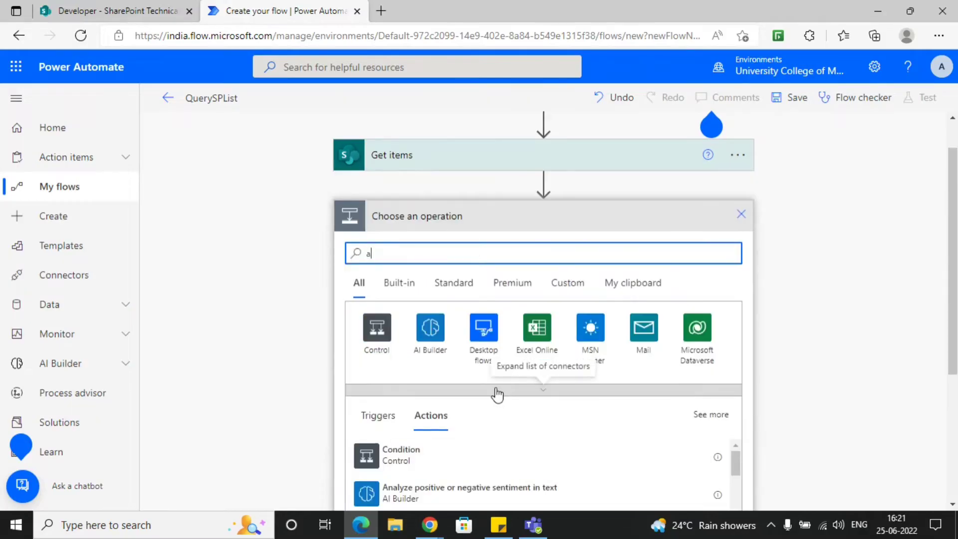
{"action": "type", "text": "pply"}
{"action": "scroll", "coordinate": [497, 394], "scroll_direction": "down", "scroll_amount": 3}
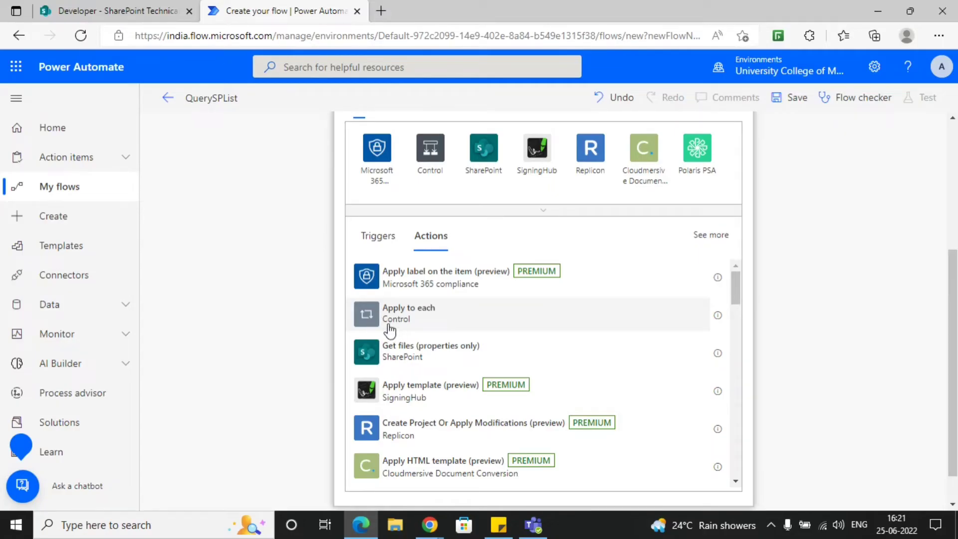
{"action": "scroll", "coordinate": [279, 331], "scroll_direction": "up", "scroll_amount": 3}
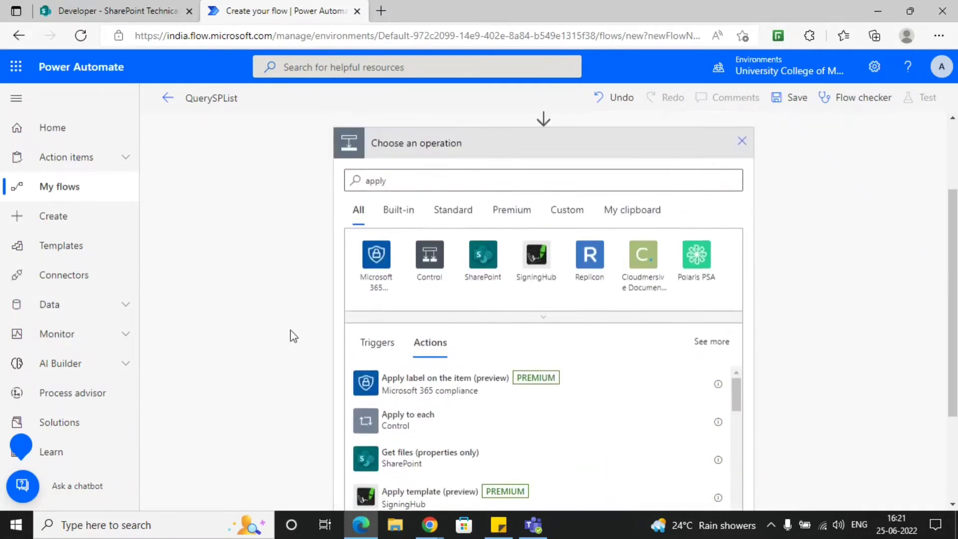
{"action": "left_click", "coordinate": [742, 155]}
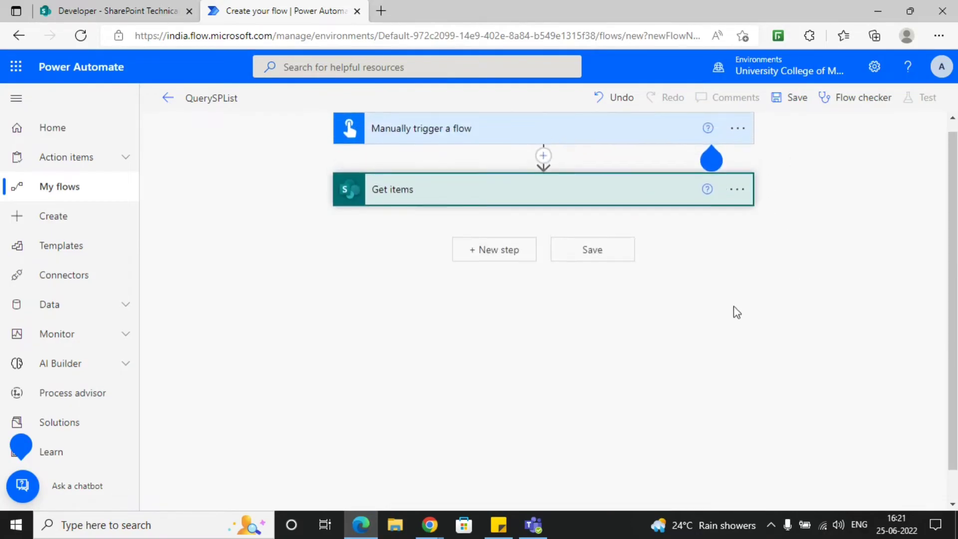
Step: Add the Office 365 Outlook Send an email (V2) action after Get items
{"action": "left_click", "coordinate": [499, 259]}
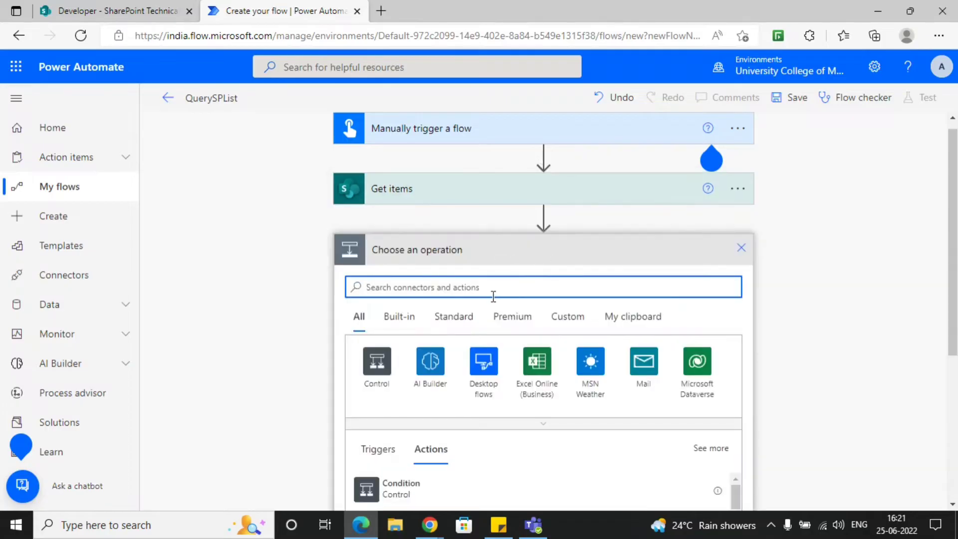
{"action": "type", "text": "send email"}
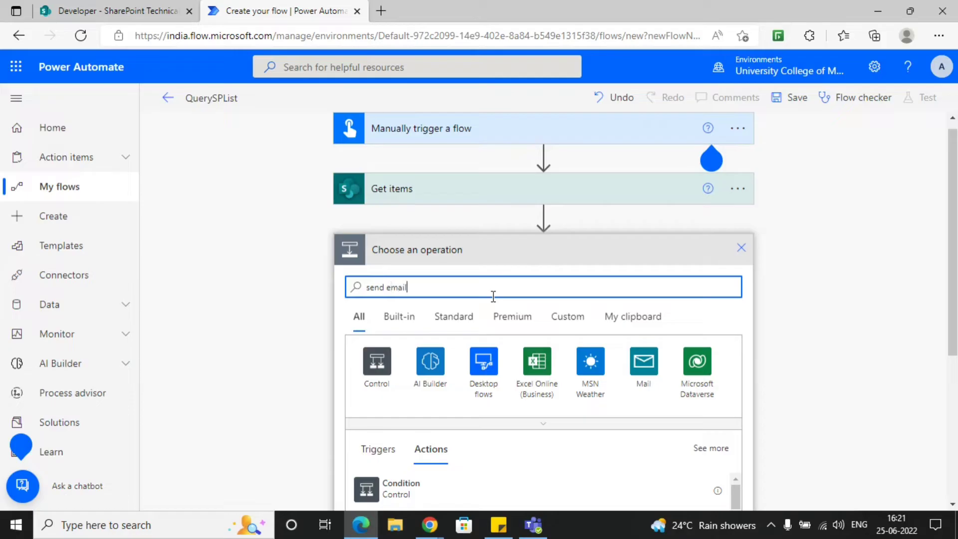
{"action": "scroll", "coordinate": [501, 333], "scroll_direction": "down", "scroll_amount": 3}
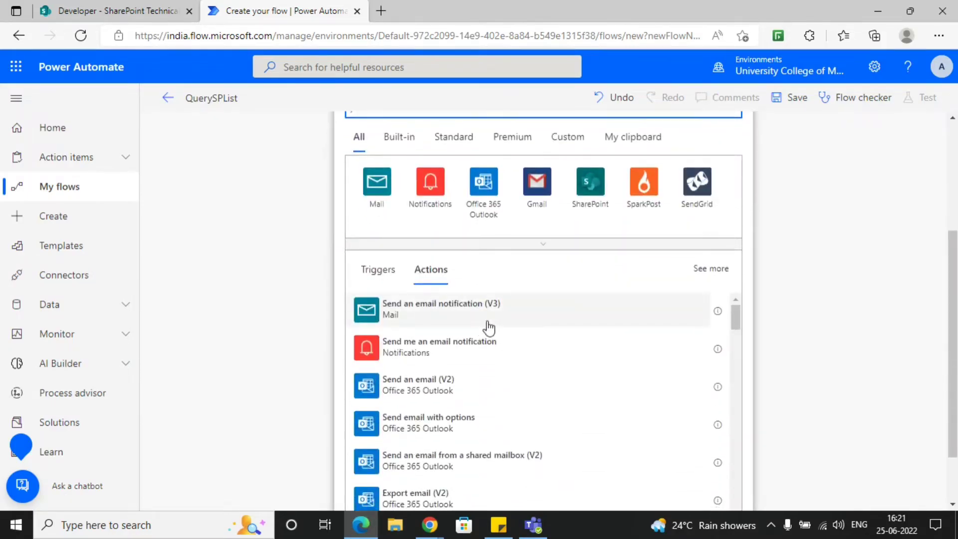
{"action": "left_click", "coordinate": [436, 393]}
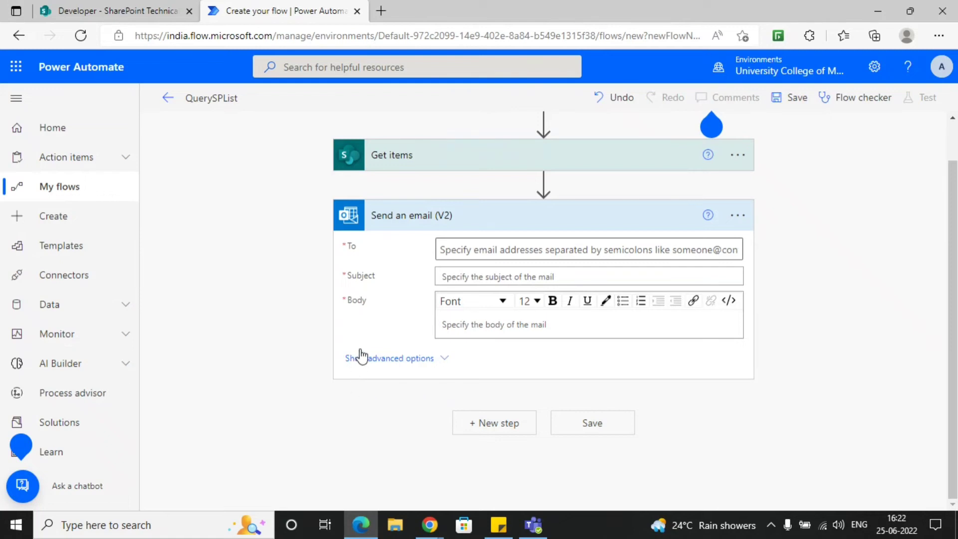
Step: Set the email's recipient to the signed-in account's own email address, copied from the account details
{"action": "left_click", "coordinate": [793, 74]}
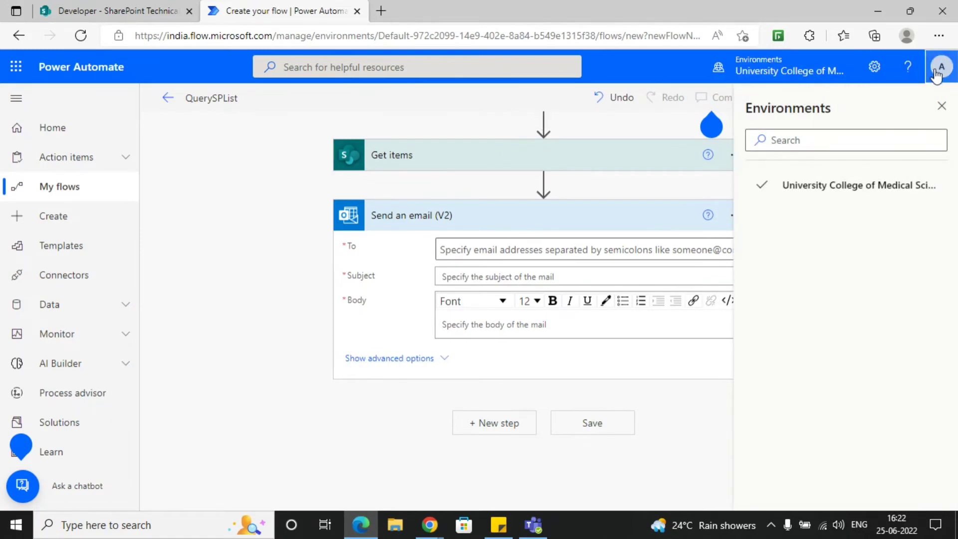
{"action": "left_click", "coordinate": [942, 105]}
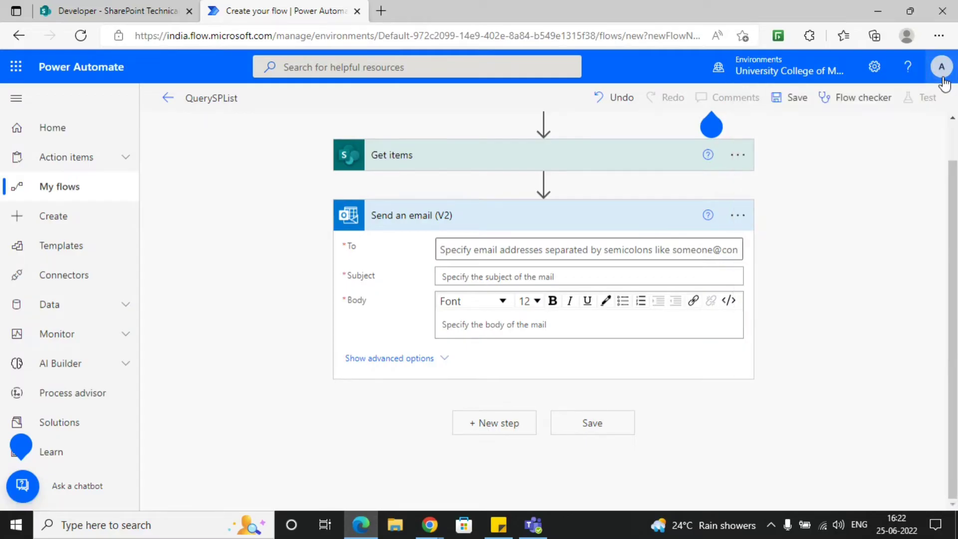
{"action": "left_click", "coordinate": [943, 75]}
{"action": "left_click_drag", "start_coordinate": [823, 158], "coordinate": [946, 158]}
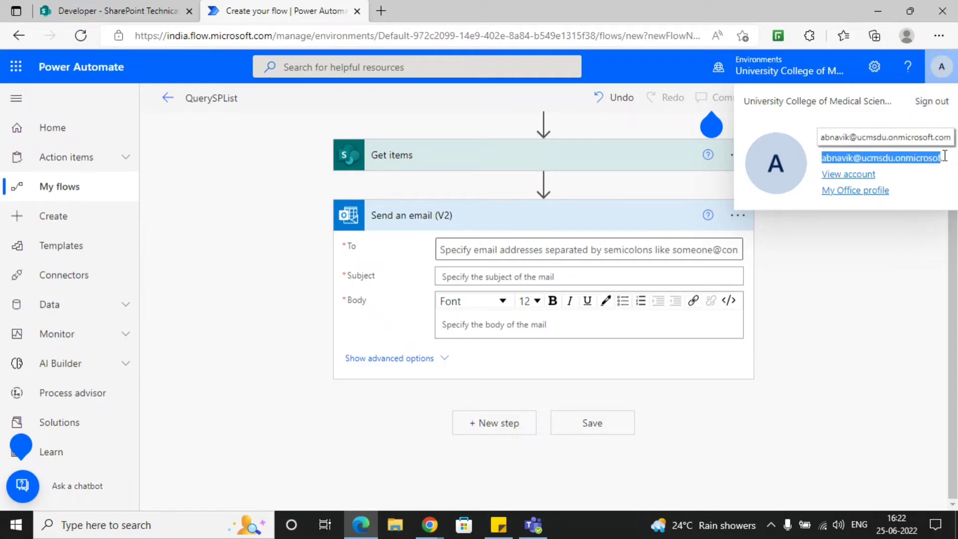
{"action": "left_click", "coordinate": [519, 245]}
{"action": "key", "text": "ctrl+v"}
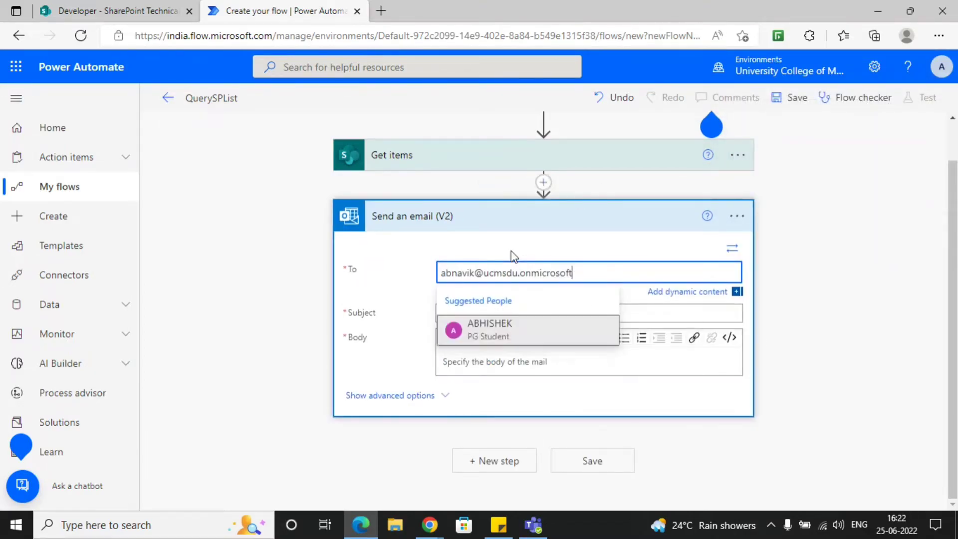
{"action": "type", "text": ".com"}
{"action": "left_click", "coordinate": [532, 343]}
Step: Enter "SharePoint Item" as the subject of the email
{"action": "left_click", "coordinate": [468, 314]}
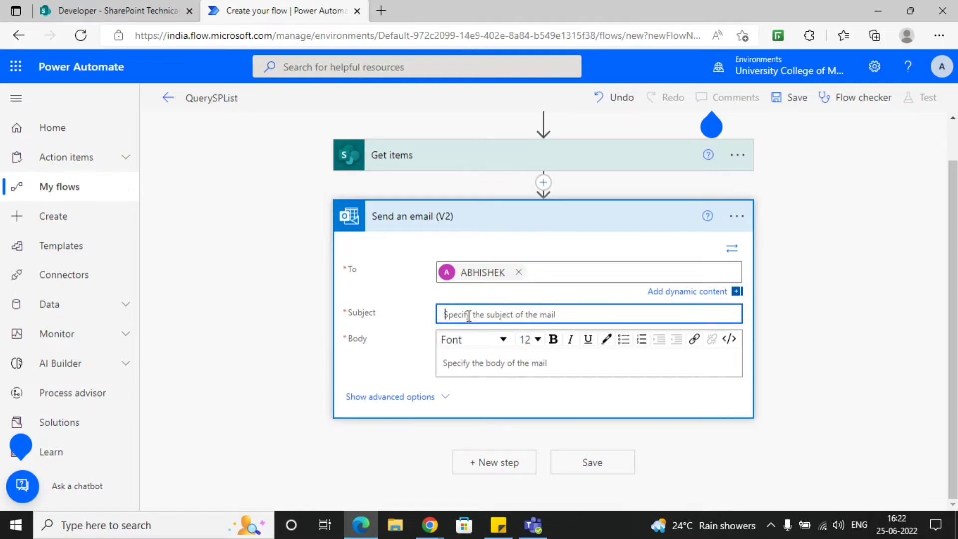
{"action": "type", "text": "Sh"}
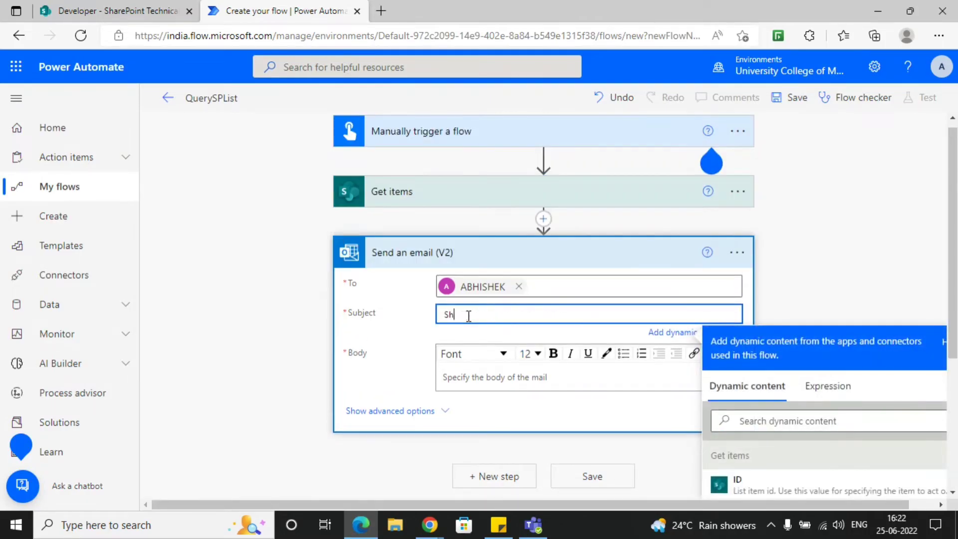
{"action": "type", "text": "arePoint Item"}
Step: Begin the email body with a "Hi" greeting line addressed to the recipient's first name
{"action": "scroll", "coordinate": [468, 320], "scroll_direction": "down", "scroll_amount": 2}
{"action": "left_click", "coordinate": [472, 261]}
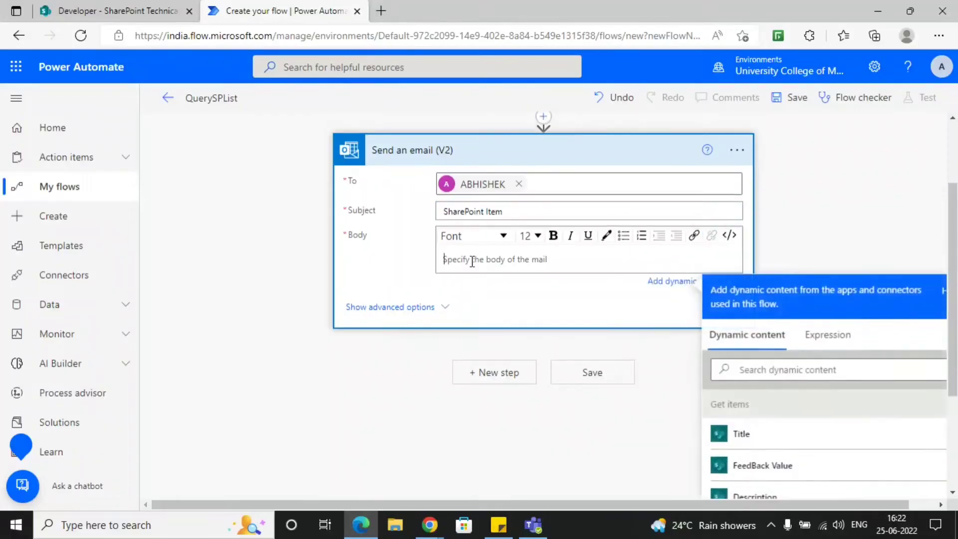
{"action": "type", "text": "Hi "}
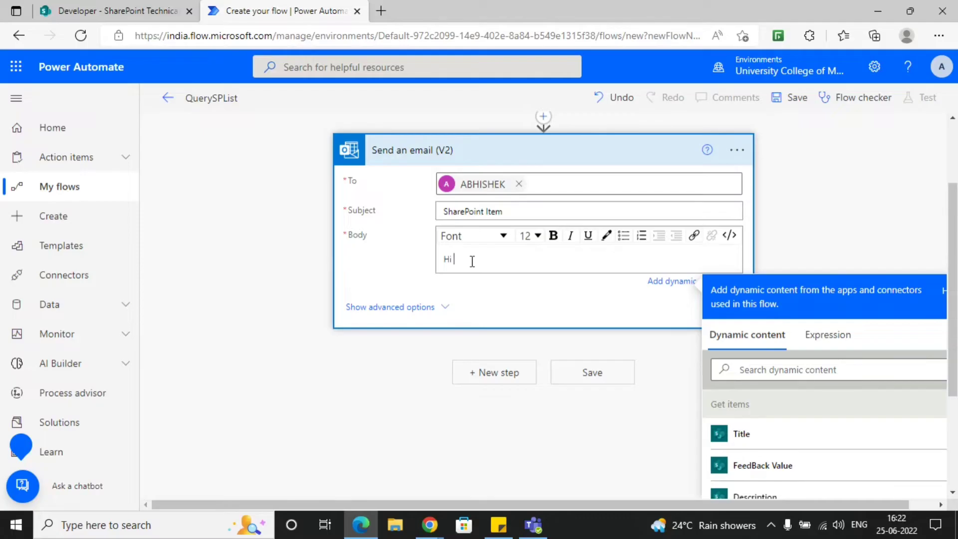
{"action": "type", "text": "Abhishek,"}
{"action": "key", "text": "Return"}
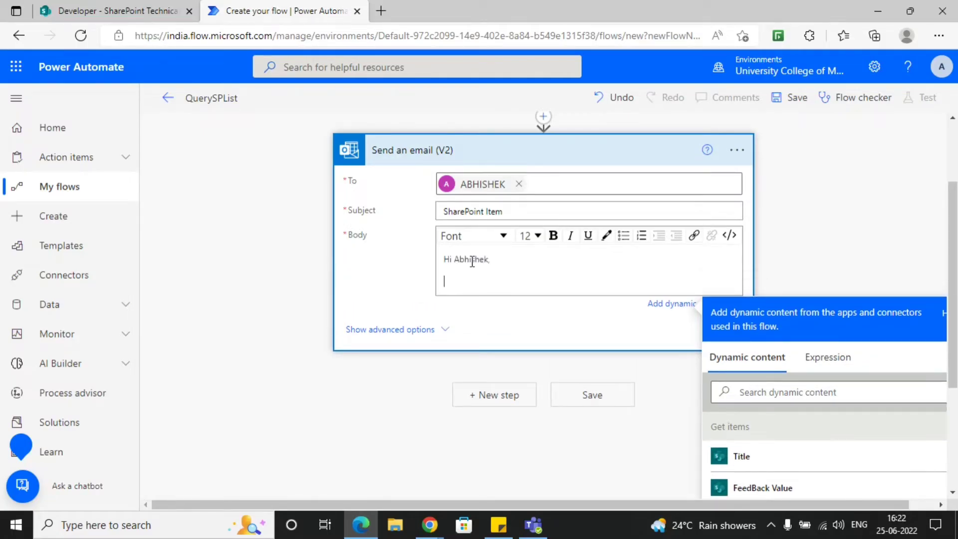
Step: Add the line "Please find the below question and its solution" beneath the greeting in the email body
{"action": "type", "text": "Pel"}
{"action": "key", "text": "BackSpace"}
{"action": "key", "text": "BackSpace"}
{"action": "type", "text": "lease find the "}
{"action": "type", "text": "below "}
{"action": "type", "text": "questoin"}
{"action": "key", "text": "BackSpace"}
{"action": "key", "text": "BackSpace"}
{"action": "key", "text": "BackSpace"}
{"action": "type", "text": "ion and i"}
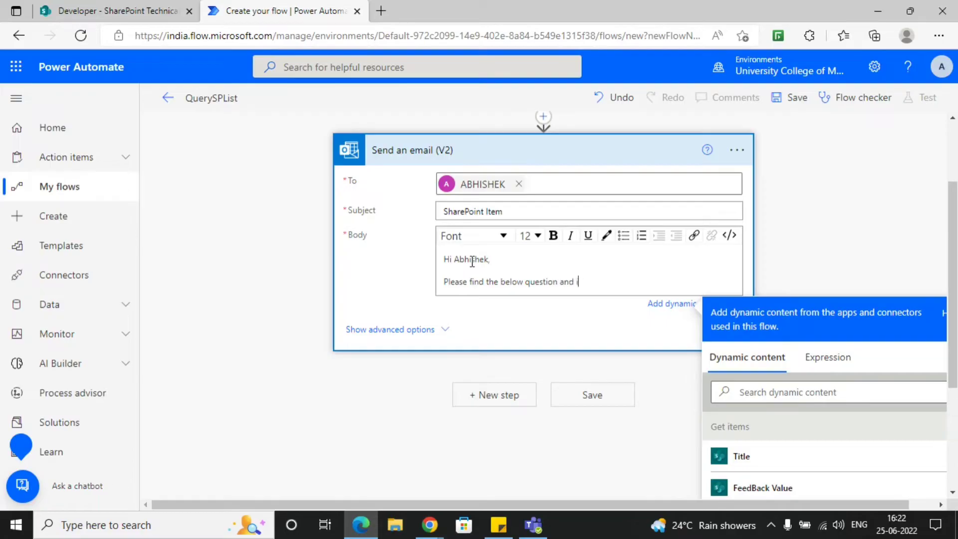
{"action": "type", "text": "ts solution"}
{"action": "key", "text": "Return"}
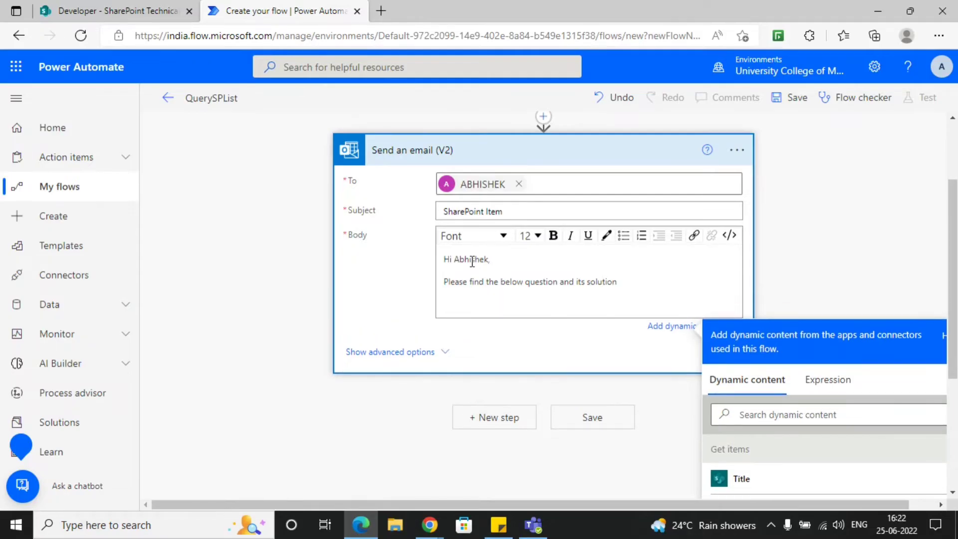
Step: Add a "Question:" line to the email body, followed by the Title dynamic value from Get items
{"action": "type", "text": "Quesition:"}
{"action": "scroll", "coordinate": [586, 241], "scroll_direction": "down", "scroll_amount": 2}
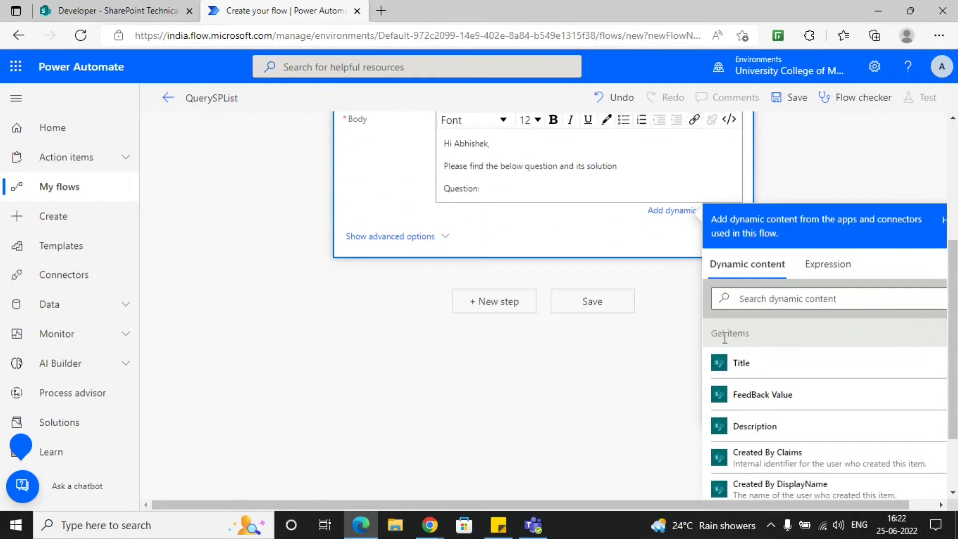
{"action": "scroll", "coordinate": [634, 352], "scroll_direction": "up", "scroll_amount": 4}
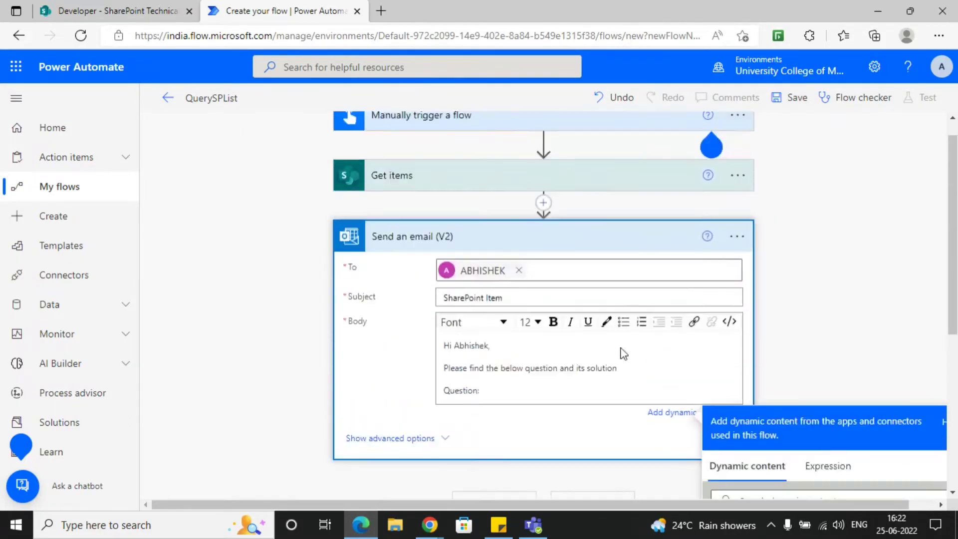
{"action": "scroll", "coordinate": [663, 361], "scroll_direction": "down", "scroll_amount": 4}
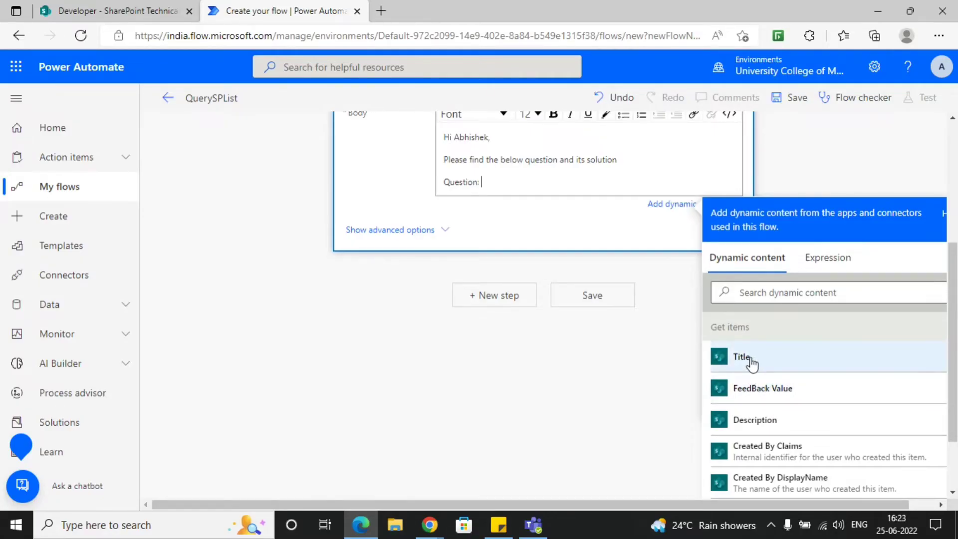
{"action": "scroll", "coordinate": [434, 240], "scroll_direction": "up", "scroll_amount": 4}
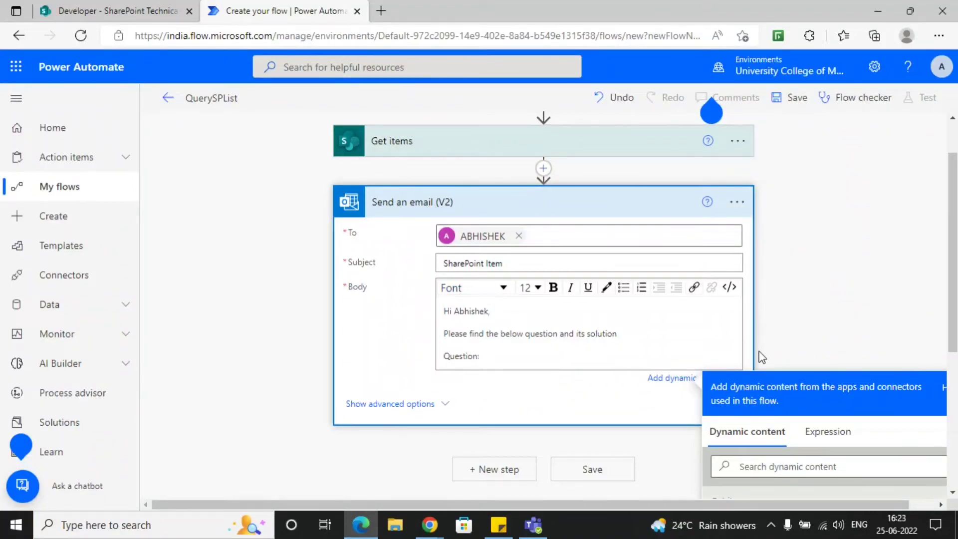
{"action": "scroll", "coordinate": [663, 384], "scroll_direction": "down", "scroll_amount": 3}
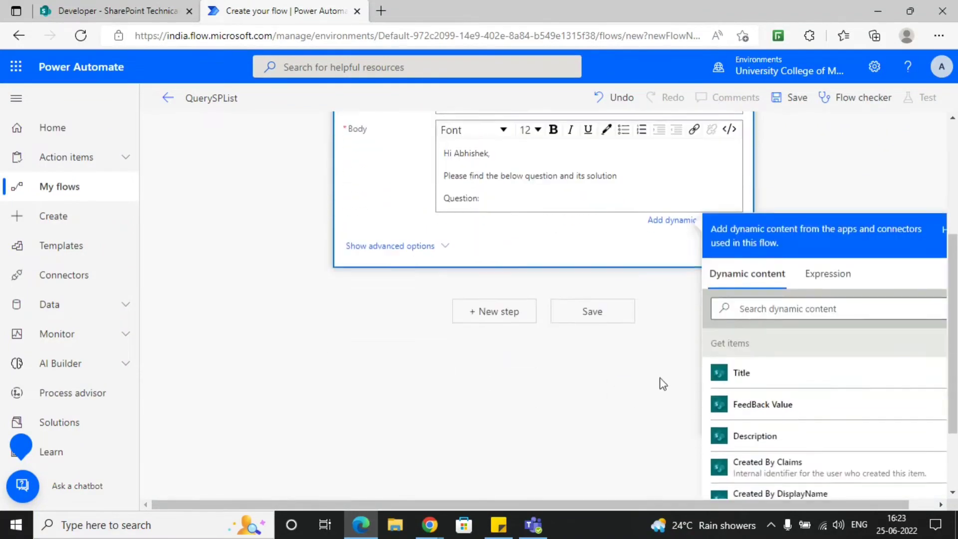
{"action": "scroll", "coordinate": [547, 379], "scroll_direction": "up", "scroll_amount": 4}
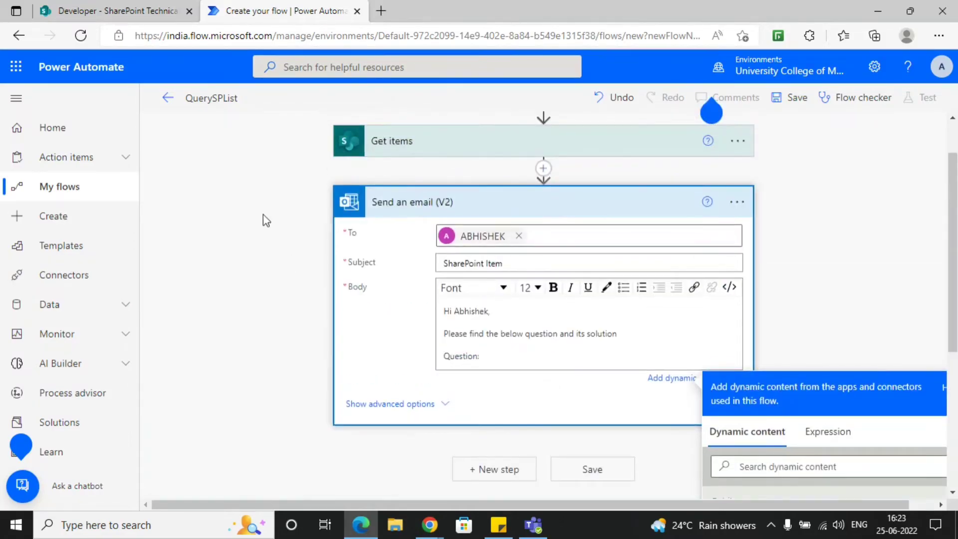
{"action": "scroll", "coordinate": [407, 269], "scroll_direction": "down", "scroll_amount": 3}
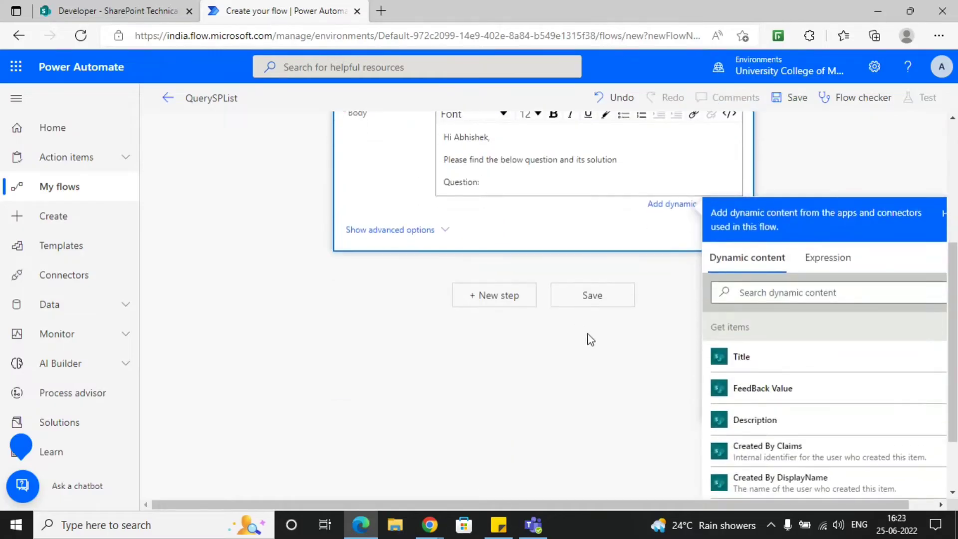
{"action": "left_click", "coordinate": [752, 363]}
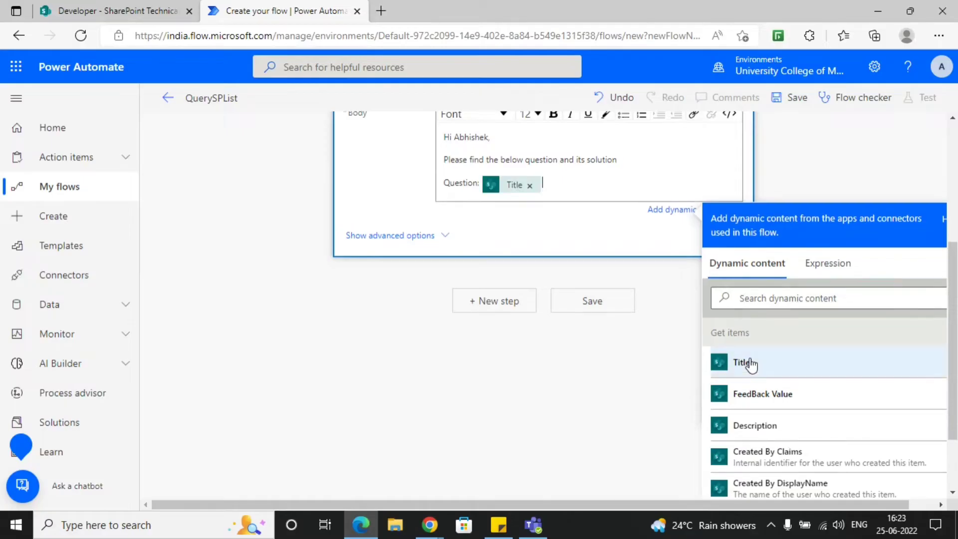
Step: Expand the email action inside Apply to each and add a "Solution:" line with the Description dynamic value from Get items
{"action": "left_click", "coordinate": [442, 397]}
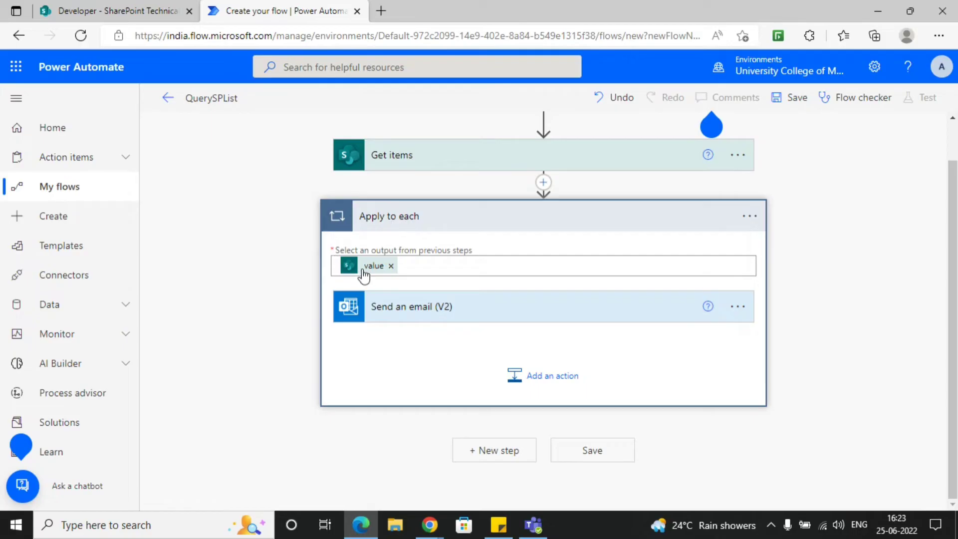
{"action": "mouse_move", "coordinate": [369, 271]}
{"action": "left_click", "coordinate": [409, 306]}
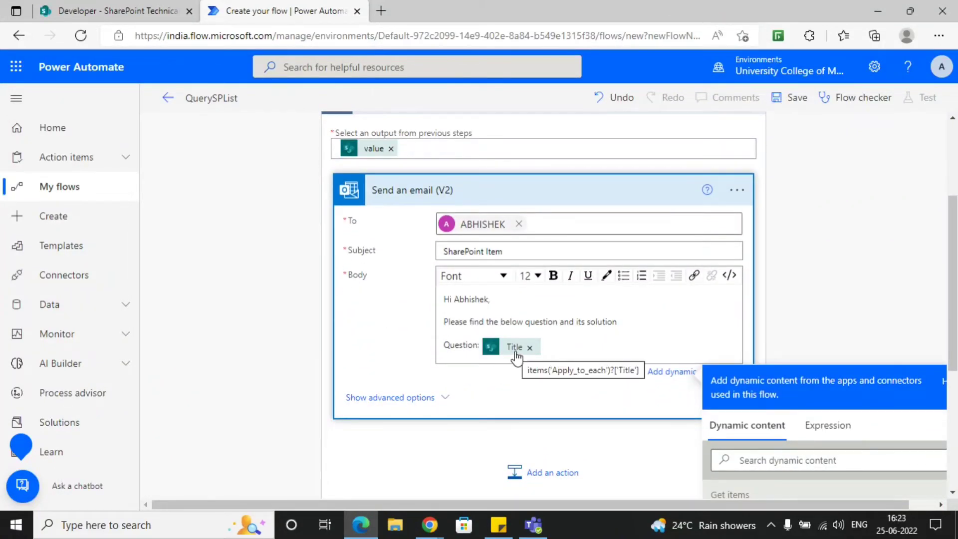
{"action": "scroll", "coordinate": [517, 355], "scroll_direction": "up", "scroll_amount": 3}
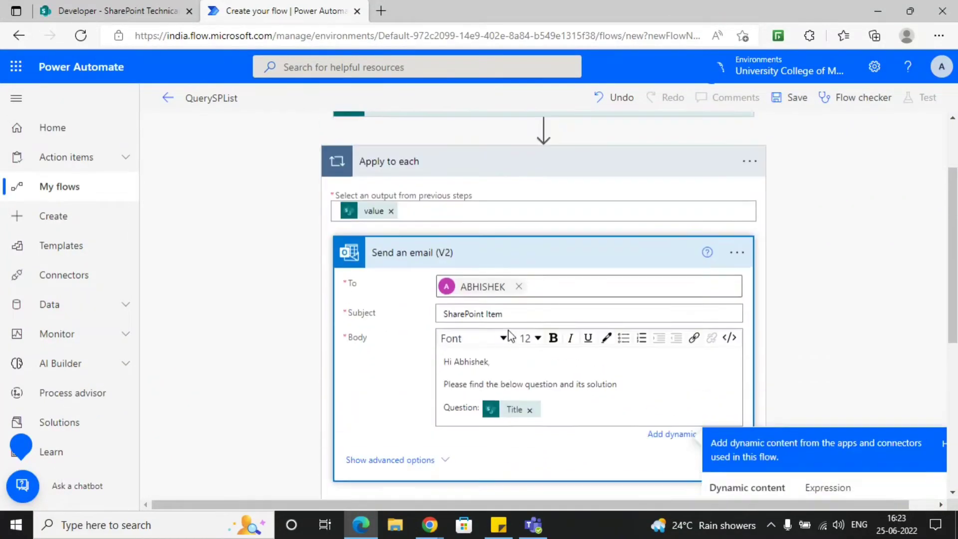
{"action": "scroll", "coordinate": [444, 317], "scroll_direction": "down", "scroll_amount": 1}
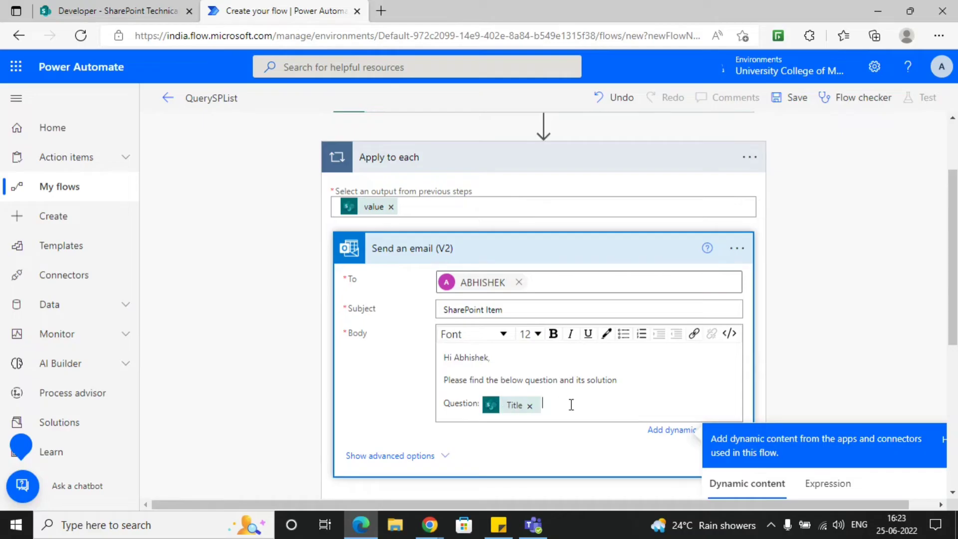
{"action": "key", "text": "Return"}
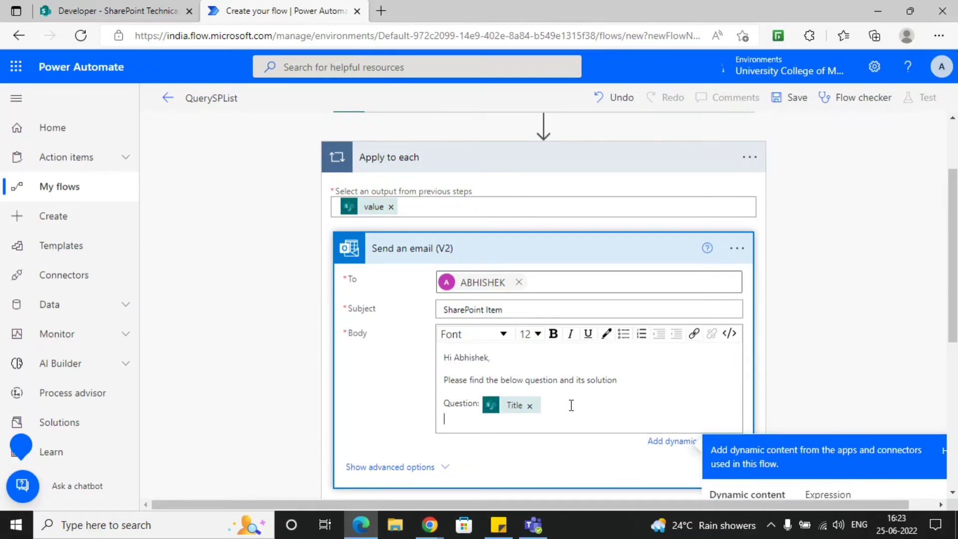
{"action": "type", "text": "Solution:"}
{"action": "scroll", "coordinate": [571, 406], "scroll_direction": "down", "scroll_amount": 3}
{"action": "scroll", "coordinate": [788, 375], "scroll_direction": "down", "scroll_amount": 1}
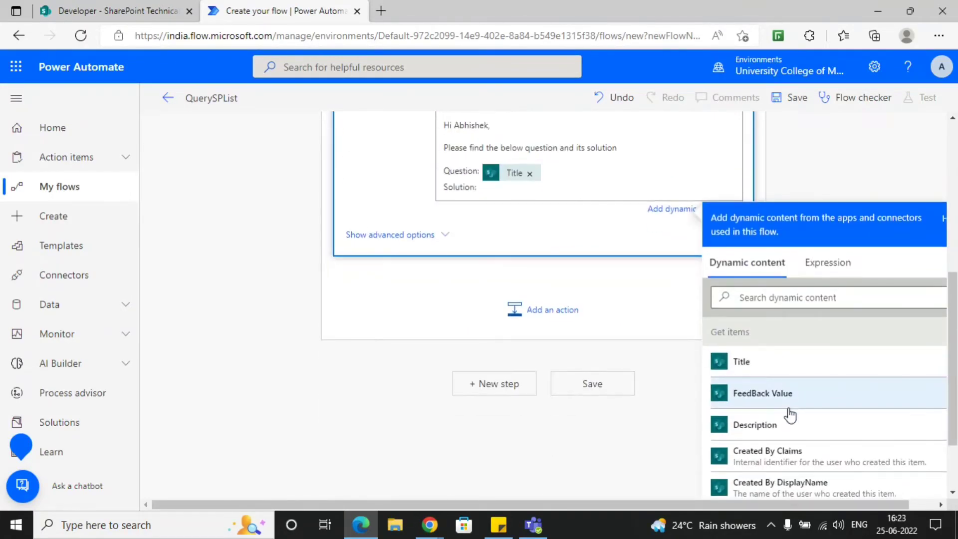
{"action": "left_click", "coordinate": [772, 426]}
Step: Insert an empty line between the Question and Solution lines of the email body
{"action": "scroll", "coordinate": [474, 277], "scroll_direction": "up", "scroll_amount": 2}
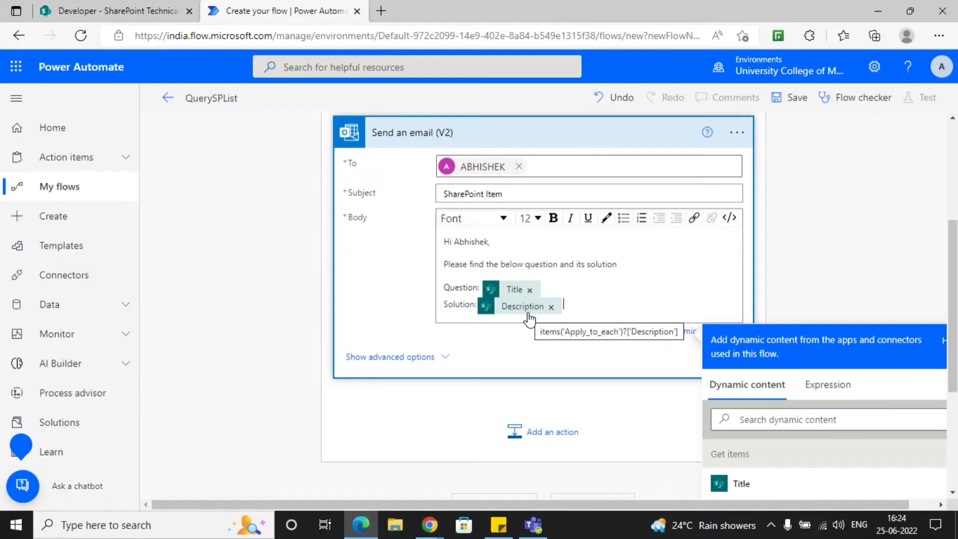
{"action": "left_click", "coordinate": [552, 288]}
{"action": "key", "text": "Return"}
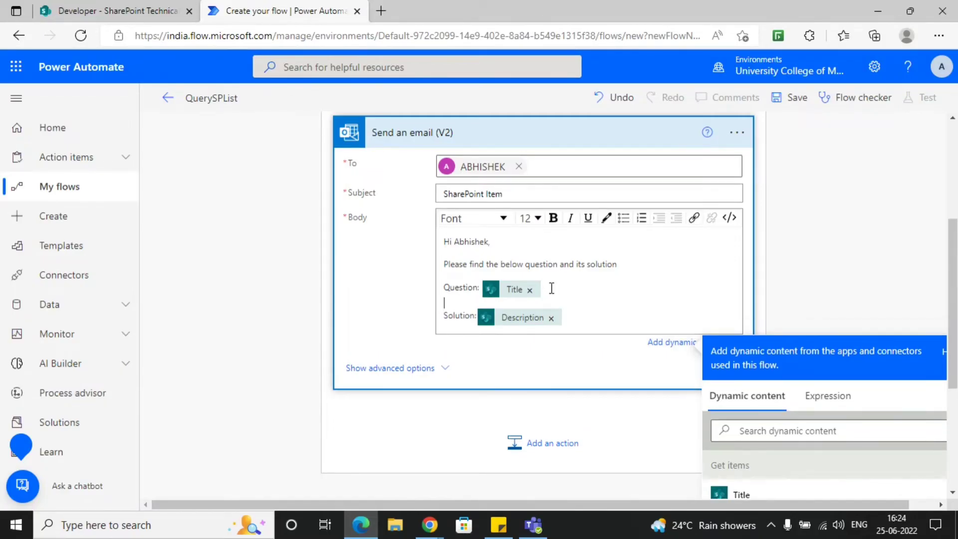
Step: End the email body with a sign-off of "Regards," and "MS Flow Team." on separate lines below the Solution line
{"action": "left_click", "coordinate": [580, 315]}
{"action": "key", "text": "Return"}
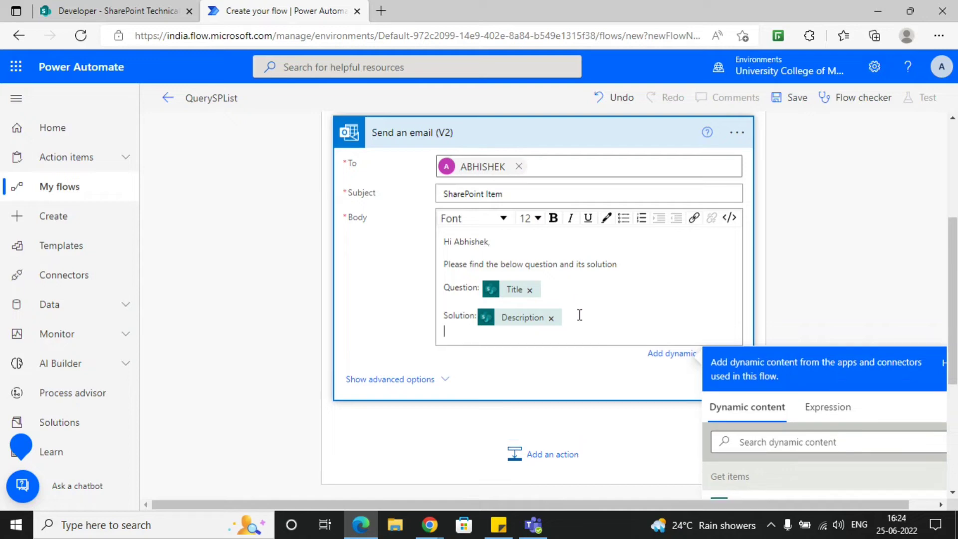
{"action": "type", "text": "Regard"}
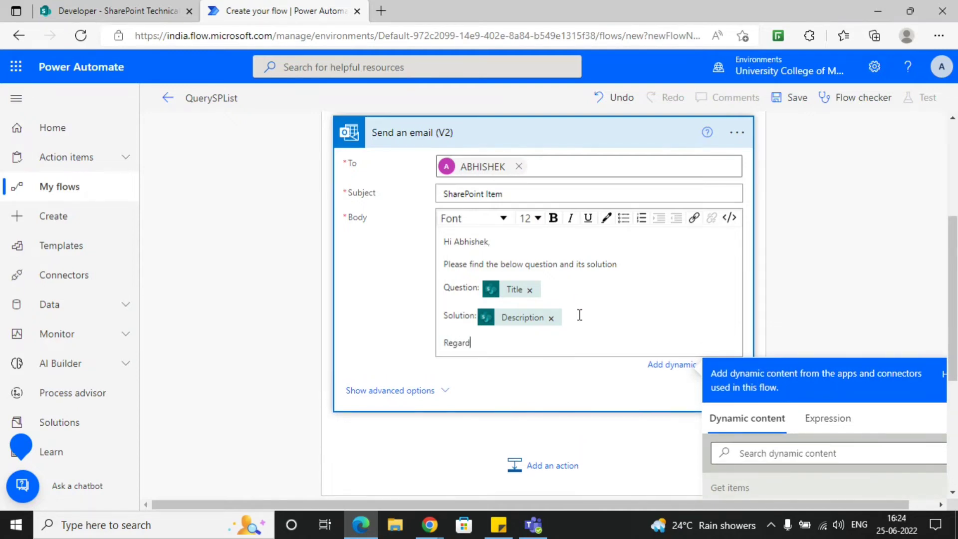
{"action": "type", "text": "s,"}
{"action": "key", "text": "Return"}
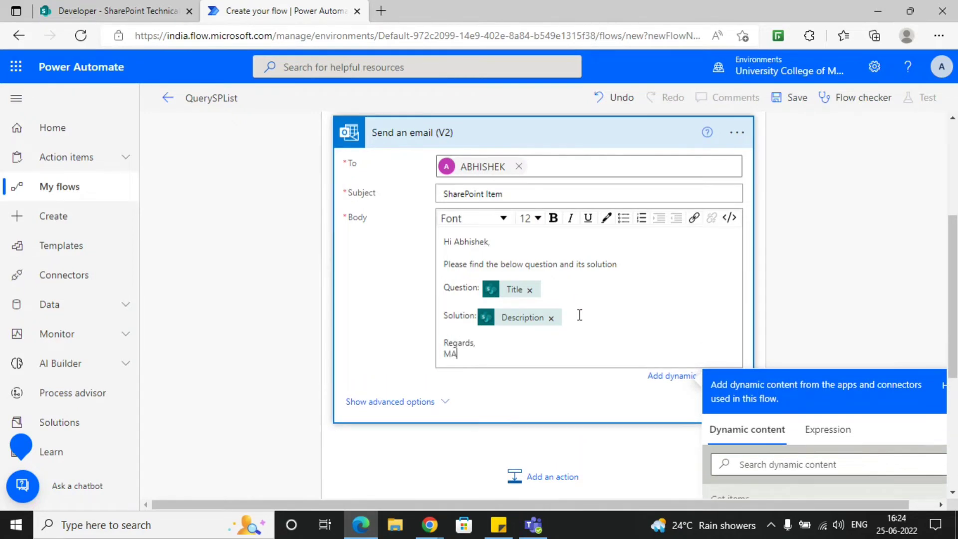
{"action": "type", "text": "MS Flow Team."}
{"action": "left_click", "coordinate": [796, 334]}
Step: Review the whole flow, expanding Get items to check its settings and reading through the Apply to each loop and its email action
{"action": "scroll", "coordinate": [666, 358], "scroll_direction": "up", "scroll_amount": 3}
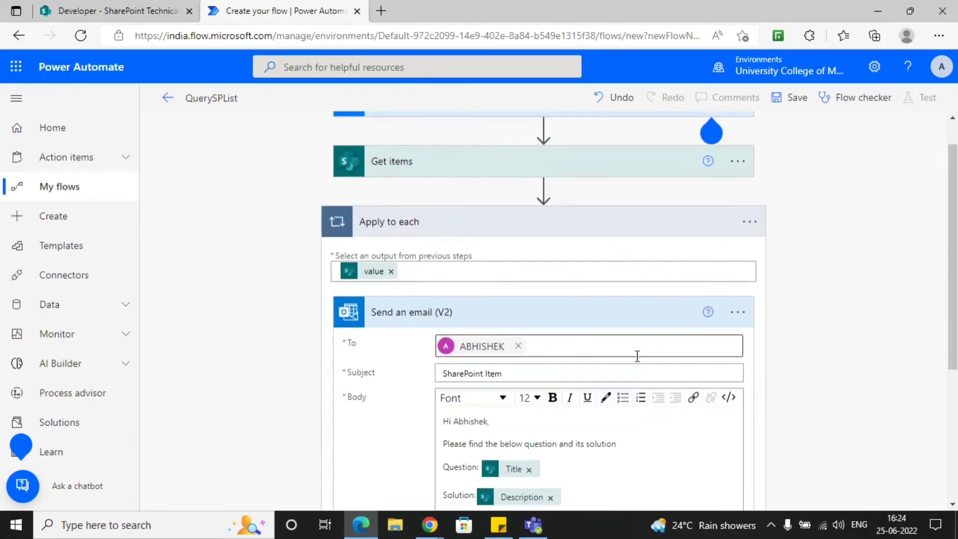
{"action": "scroll", "coordinate": [638, 356], "scroll_direction": "down", "scroll_amount": 3}
{"action": "scroll", "coordinate": [508, 321], "scroll_direction": "up", "scroll_amount": 3}
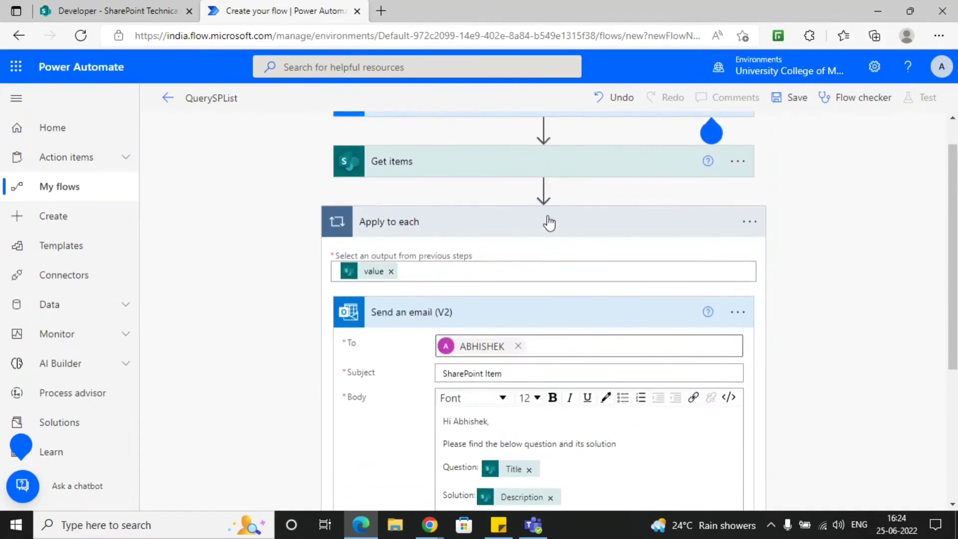
{"action": "scroll", "coordinate": [549, 223], "scroll_direction": "up", "scroll_amount": 1}
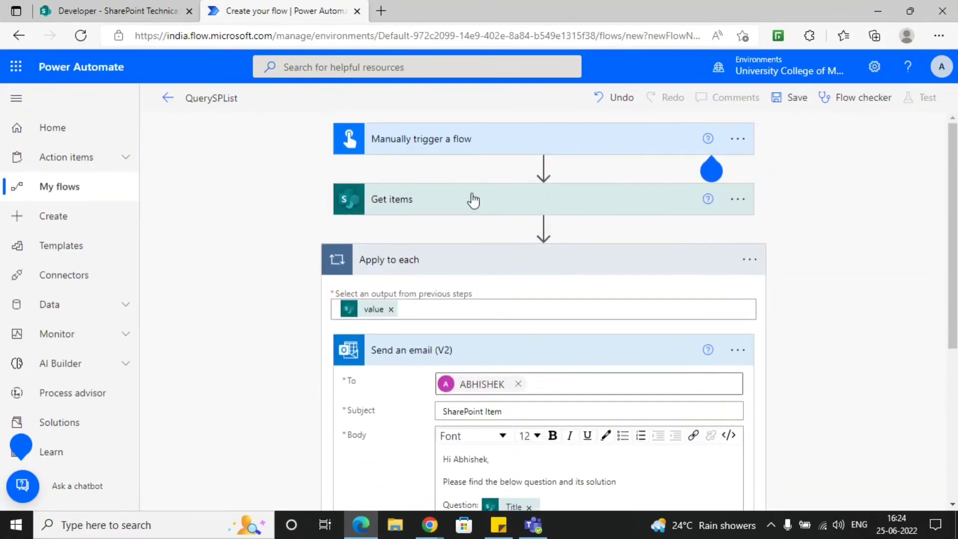
{"action": "left_click", "coordinate": [473, 201]}
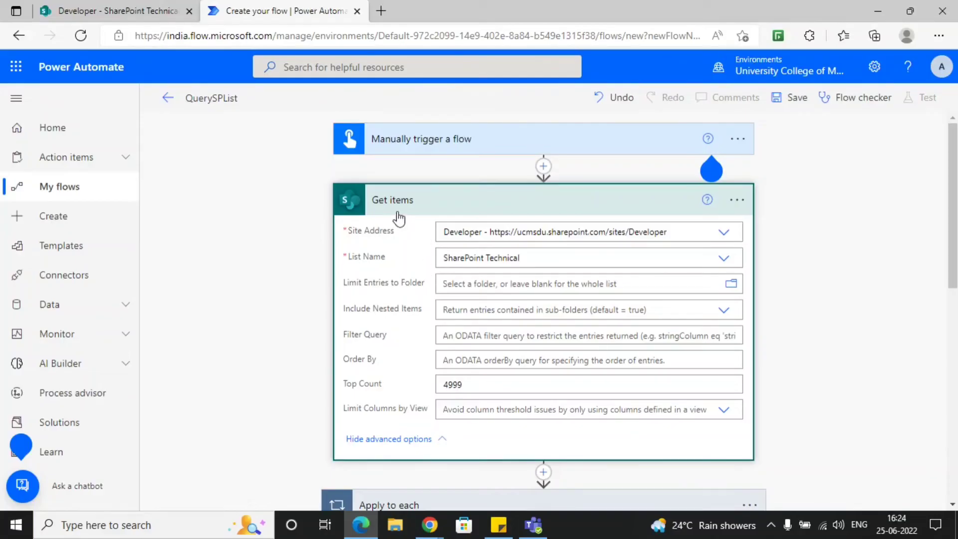
{"action": "scroll", "coordinate": [427, 251], "scroll_direction": "down", "scroll_amount": 1}
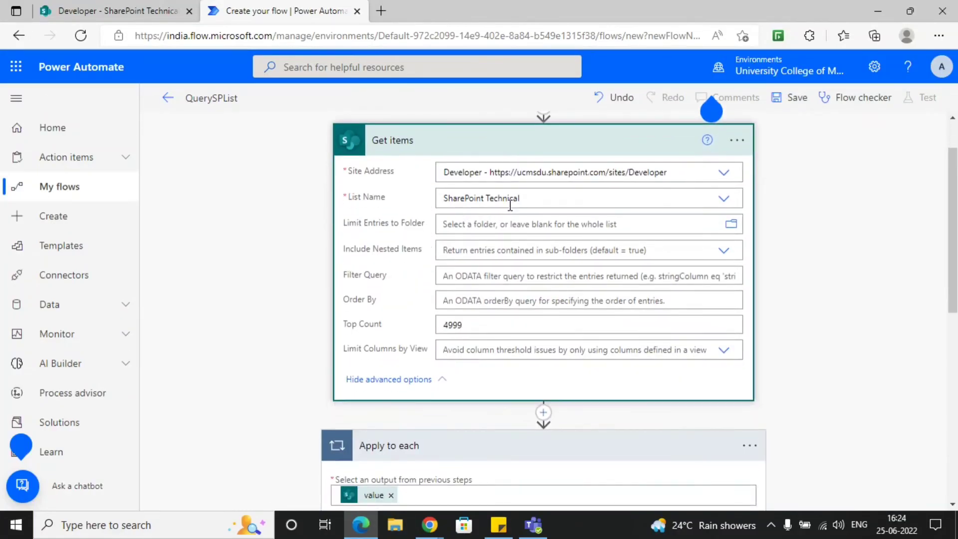
{"action": "scroll", "coordinate": [510, 204], "scroll_direction": "down", "scroll_amount": 5}
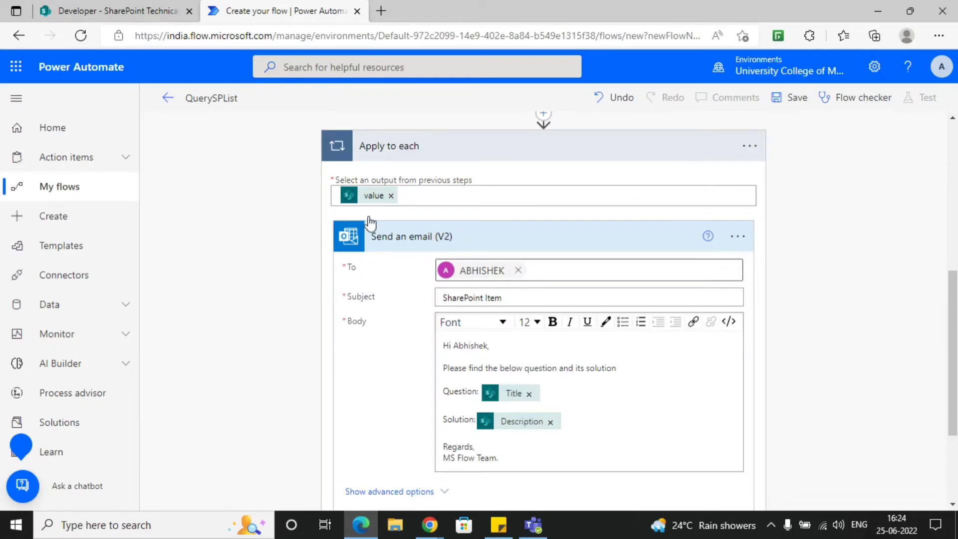
{"action": "scroll", "coordinate": [397, 320], "scroll_direction": "down", "scroll_amount": 1}
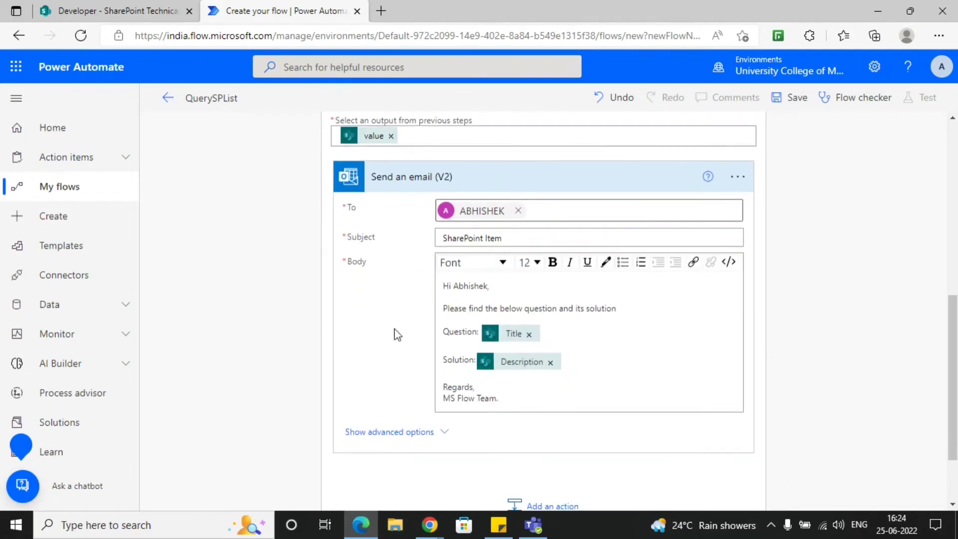
{"action": "scroll", "coordinate": [397, 332], "scroll_direction": "up", "scroll_amount": 10}
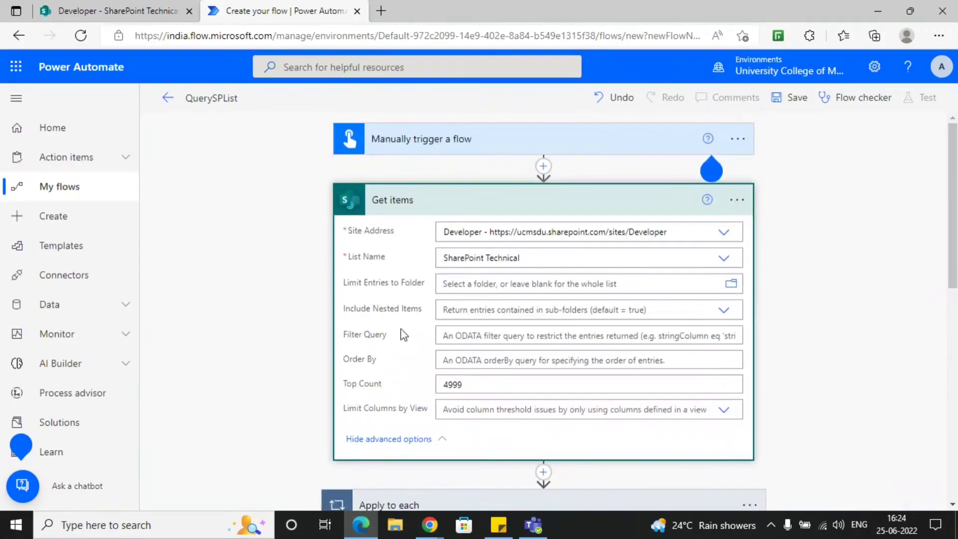
Step: Save the QuerySPList flow and run a manual test of it using the SharePoint and Office 365 Outlook connections
{"action": "left_click", "coordinate": [795, 103]}
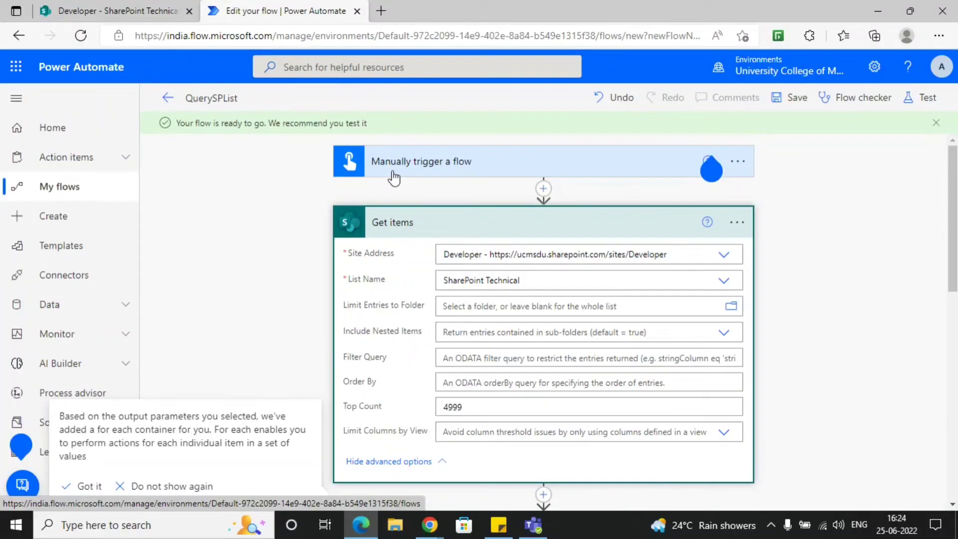
{"action": "left_click", "coordinate": [921, 100]}
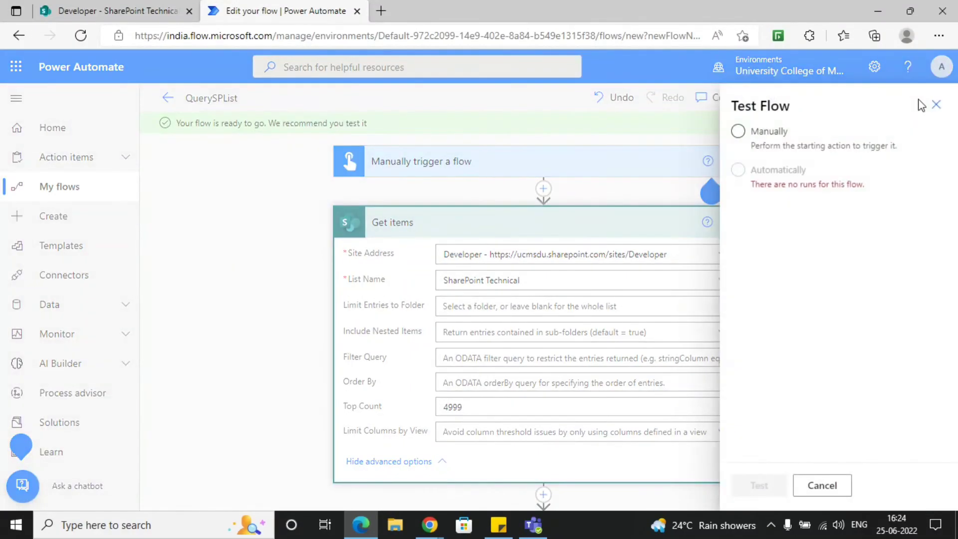
{"action": "left_click", "coordinate": [739, 131]}
{"action": "left_click", "coordinate": [759, 495]}
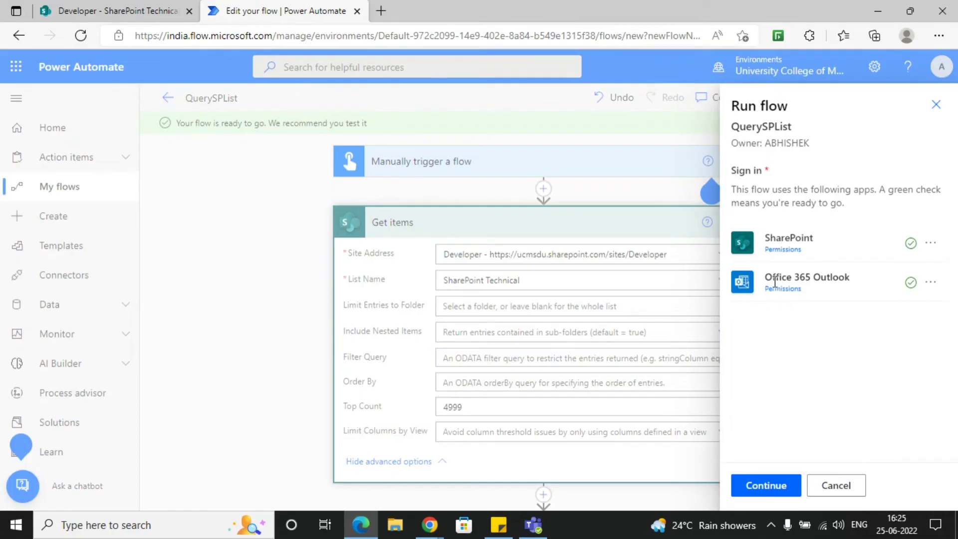
{"action": "left_click", "coordinate": [756, 495]}
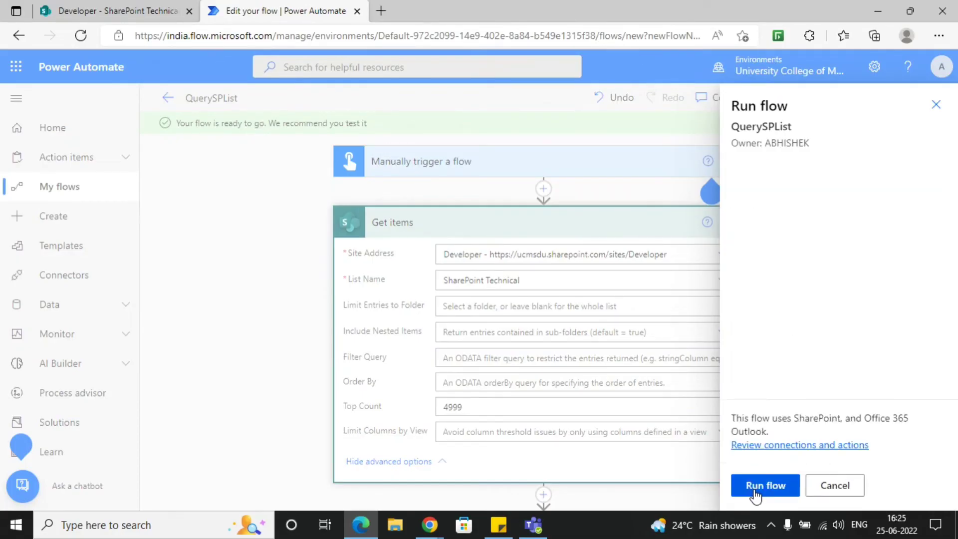
{"action": "left_click", "coordinate": [755, 494]}
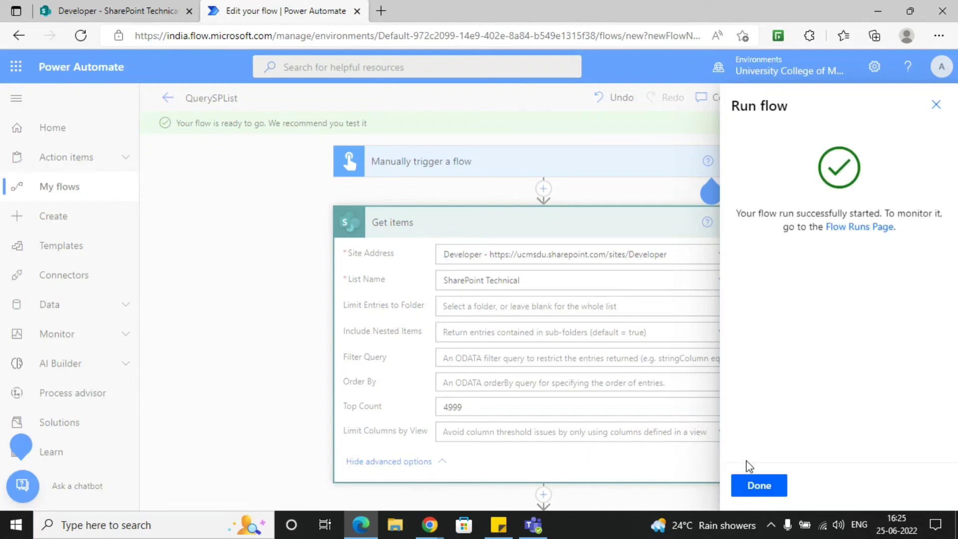
{"action": "left_click", "coordinate": [759, 485]}
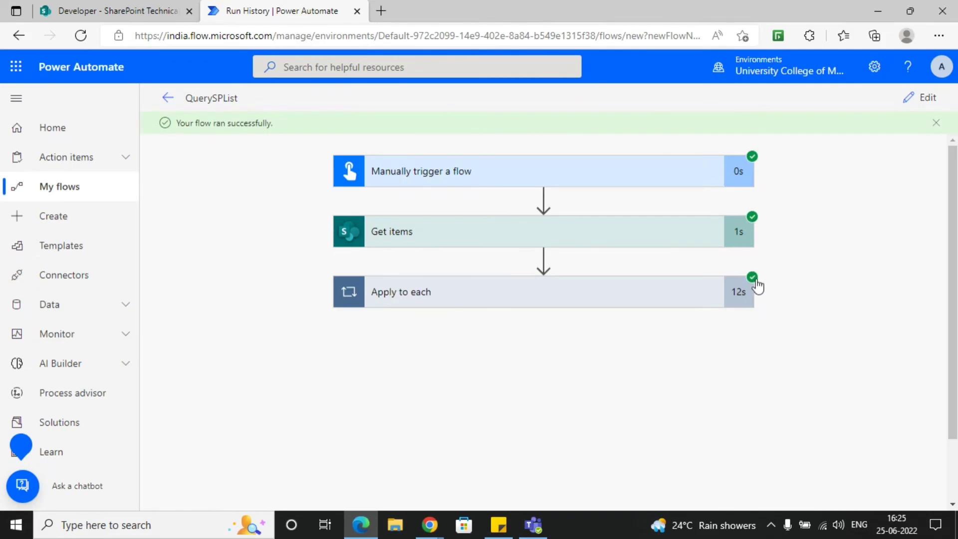
Step: Examine the Get items action in the run results, including its additional input parameters
{"action": "left_click", "coordinate": [433, 245]}
{"action": "scroll", "coordinate": [452, 300], "scroll_direction": "down", "scroll_amount": 2}
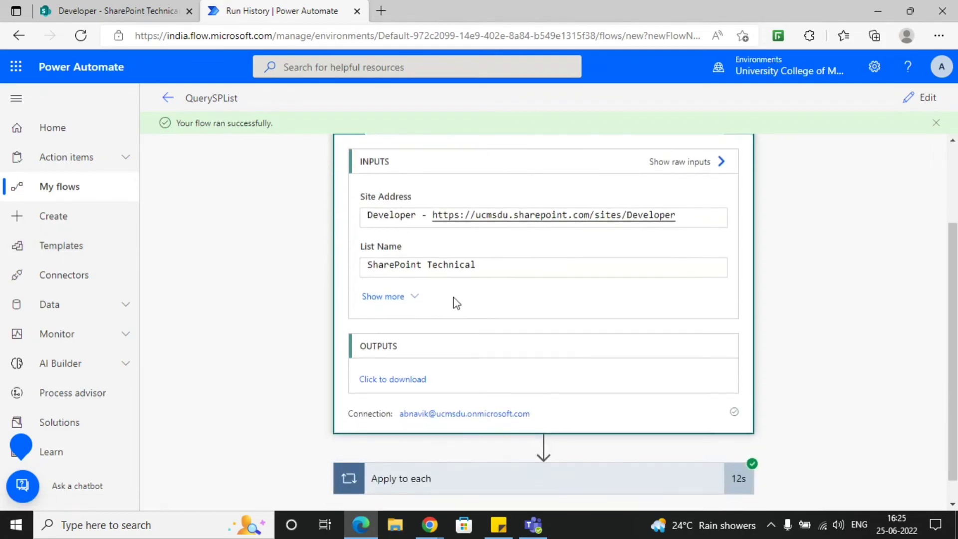
{"action": "left_click", "coordinate": [403, 272]}
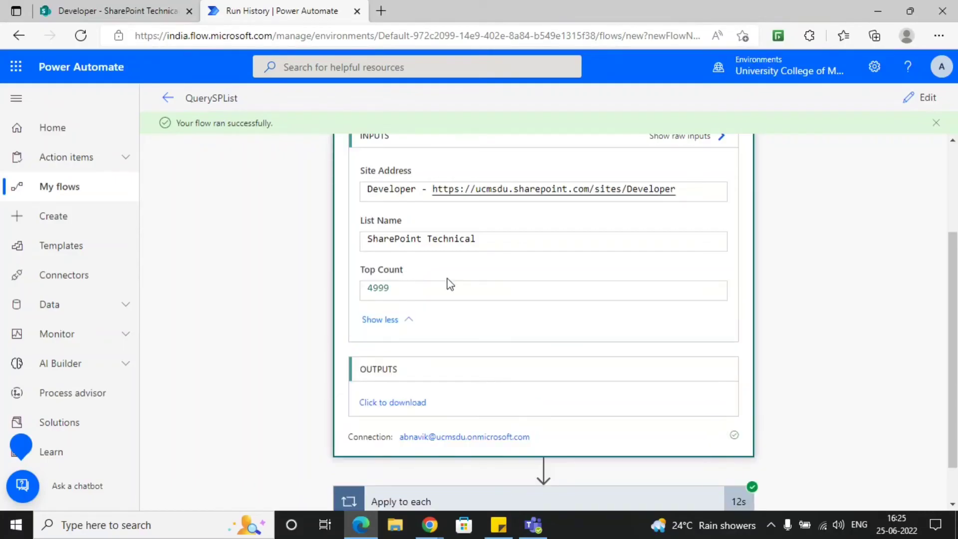
{"action": "scroll", "coordinate": [446, 281], "scroll_direction": "down", "scroll_amount": 1}
{"action": "scroll", "coordinate": [471, 272], "scroll_direction": "up", "scroll_amount": 2}
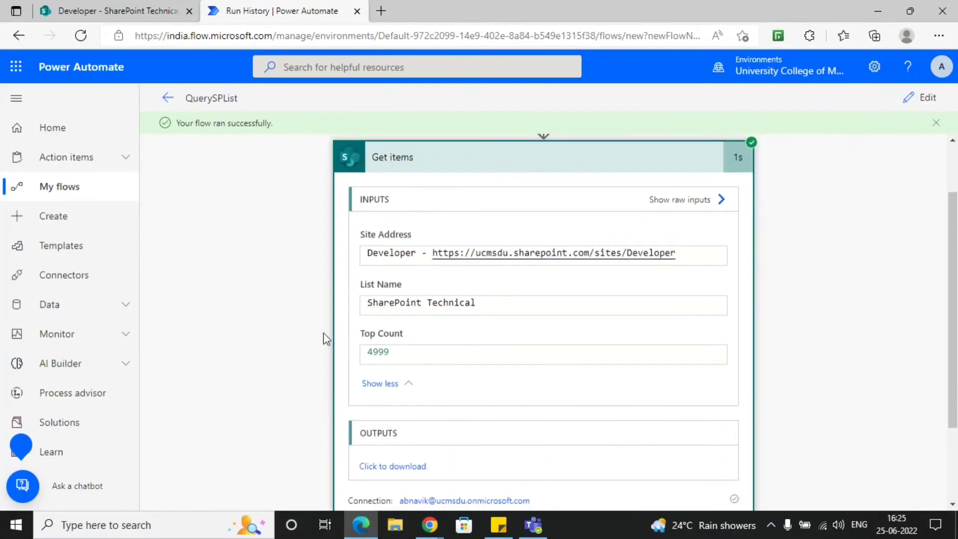
{"action": "scroll", "coordinate": [465, 286], "scroll_direction": "down", "scroll_amount": 3}
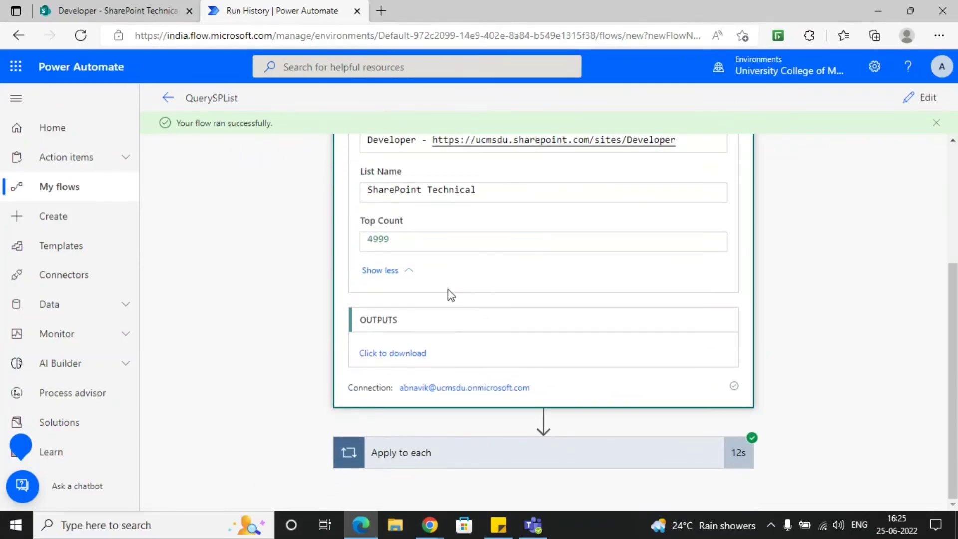
Step: Expand Apply to each in the run results and examine its iteration count and the first iteration's email inputs and body
{"action": "left_click", "coordinate": [439, 452]}
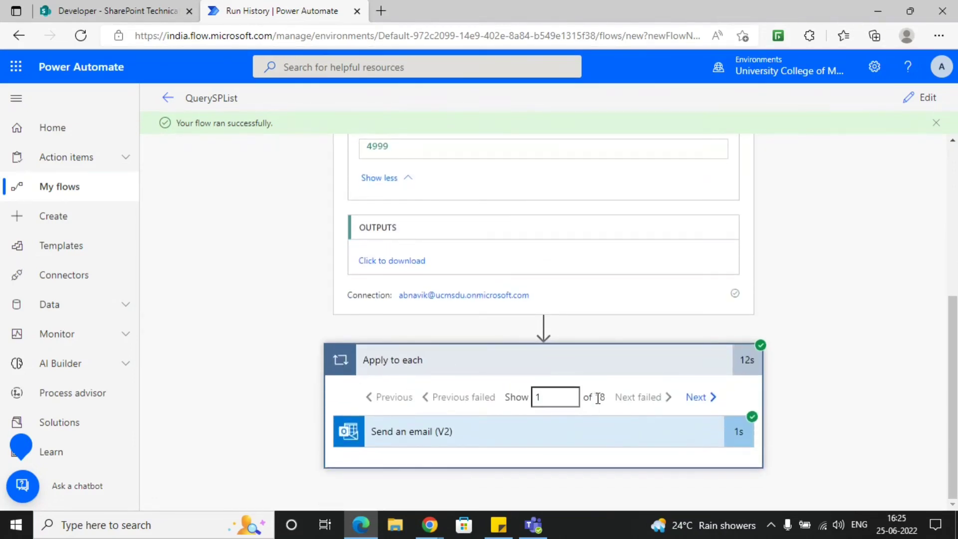
{"action": "double_click", "coordinate": [600, 397]}
{"action": "left_click", "coordinate": [540, 430]}
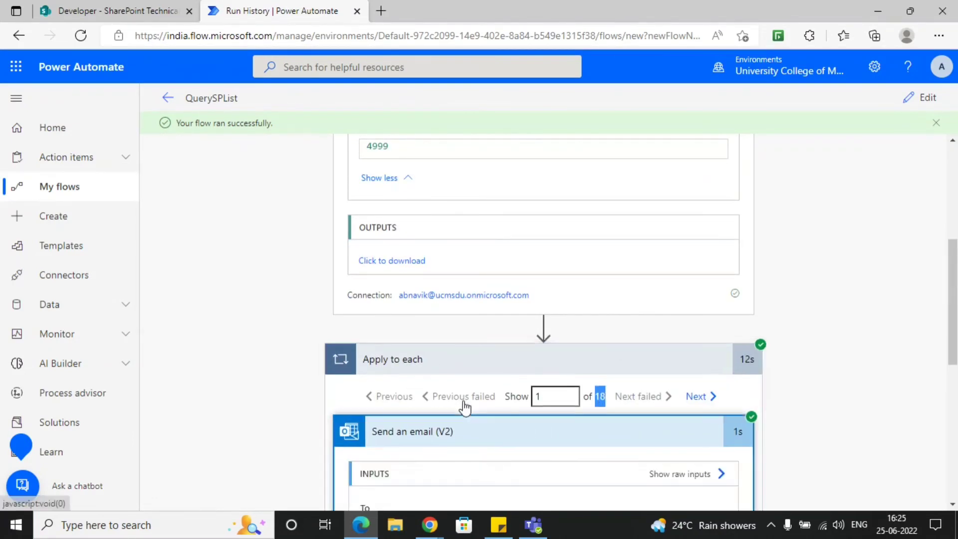
{"action": "scroll", "coordinate": [465, 407], "scroll_direction": "down", "scroll_amount": 5}
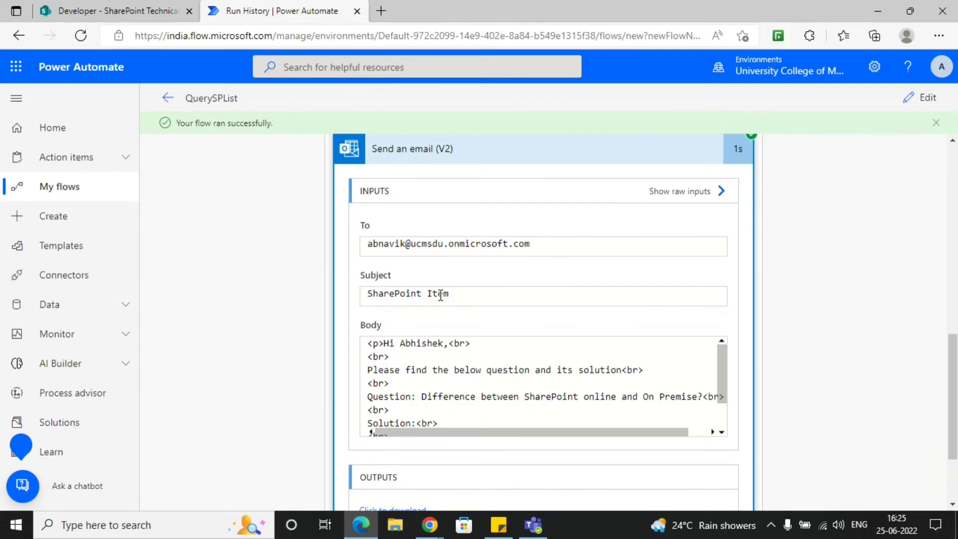
{"action": "scroll", "coordinate": [437, 344], "scroll_direction": "down", "scroll_amount": 1}
{"action": "scroll", "coordinate": [435, 360], "scroll_direction": "up", "scroll_amount": 1}
{"action": "scroll", "coordinate": [746, 339], "scroll_direction": "down", "scroll_amount": 2}
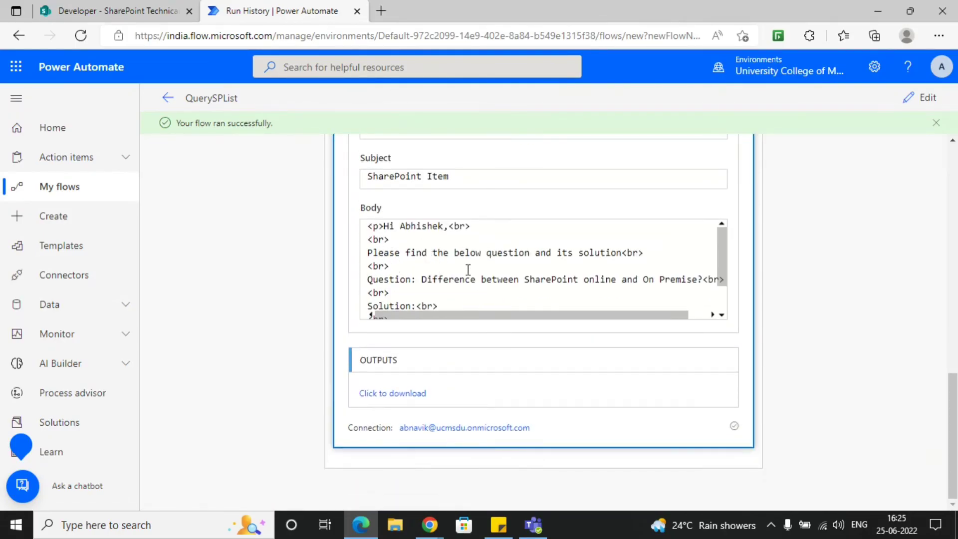
{"action": "scroll", "coordinate": [449, 280], "scroll_direction": "down", "scroll_amount": 1}
{"action": "scroll", "coordinate": [432, 269], "scroll_direction": "down", "scroll_amount": 1}
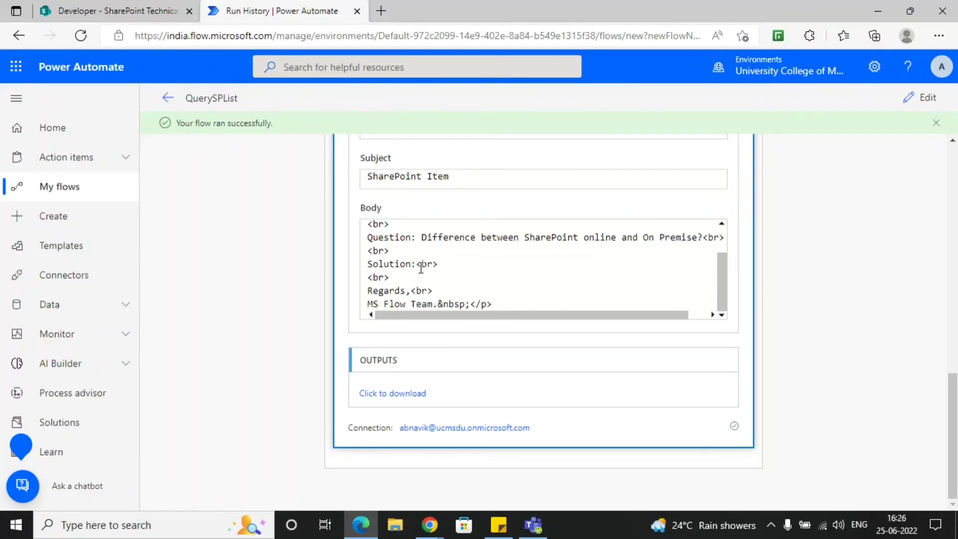
{"action": "scroll", "coordinate": [481, 263], "scroll_direction": "up", "scroll_amount": 2}
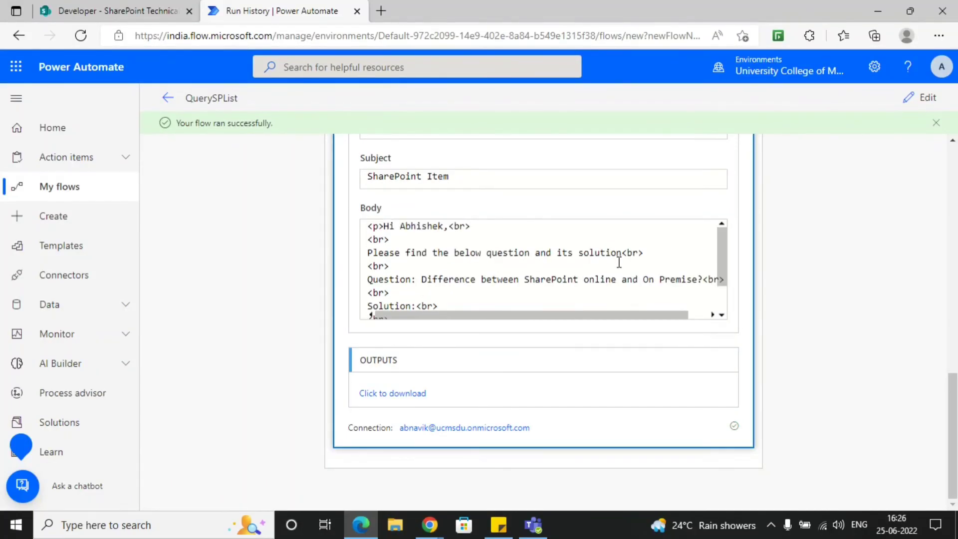
{"action": "scroll", "coordinate": [751, 265], "scroll_direction": "up", "scroll_amount": 2}
{"action": "scroll", "coordinate": [698, 224], "scroll_direction": "up", "scroll_amount": 2}
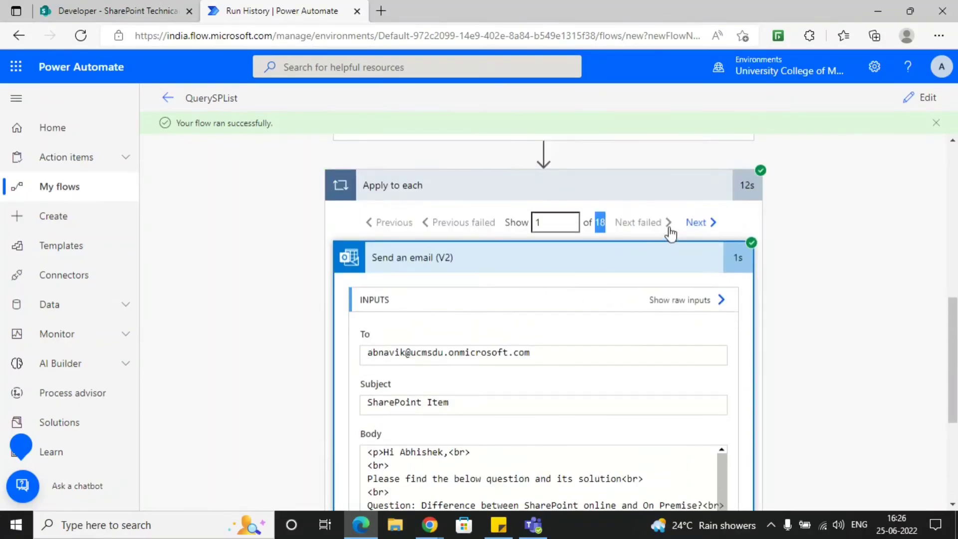
Step: Go to the second Apply to each iteration and read its full email body
{"action": "left_click", "coordinate": [713, 222]}
{"action": "scroll", "coordinate": [545, 313], "scroll_direction": "down", "scroll_amount": 5}
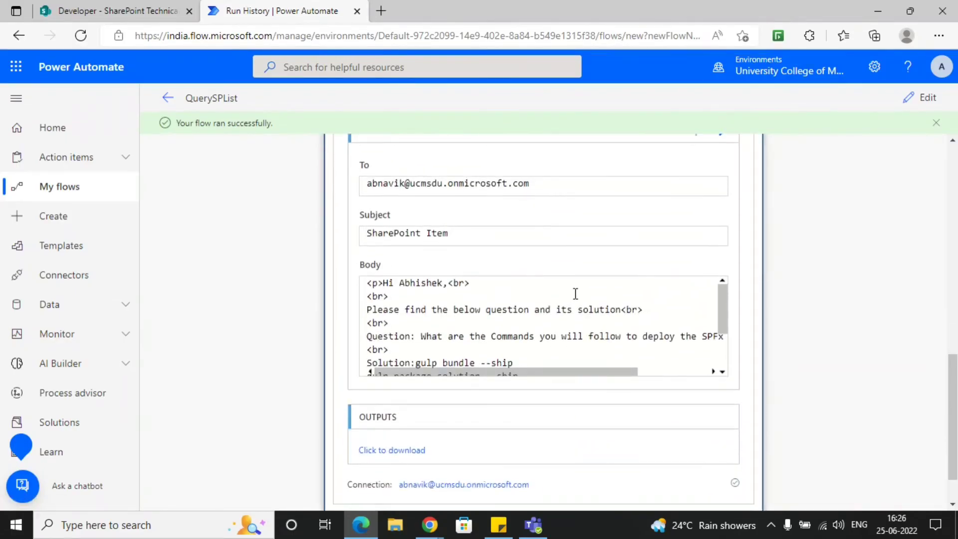
{"action": "scroll", "coordinate": [439, 315], "scroll_direction": "down", "scroll_amount": 1}
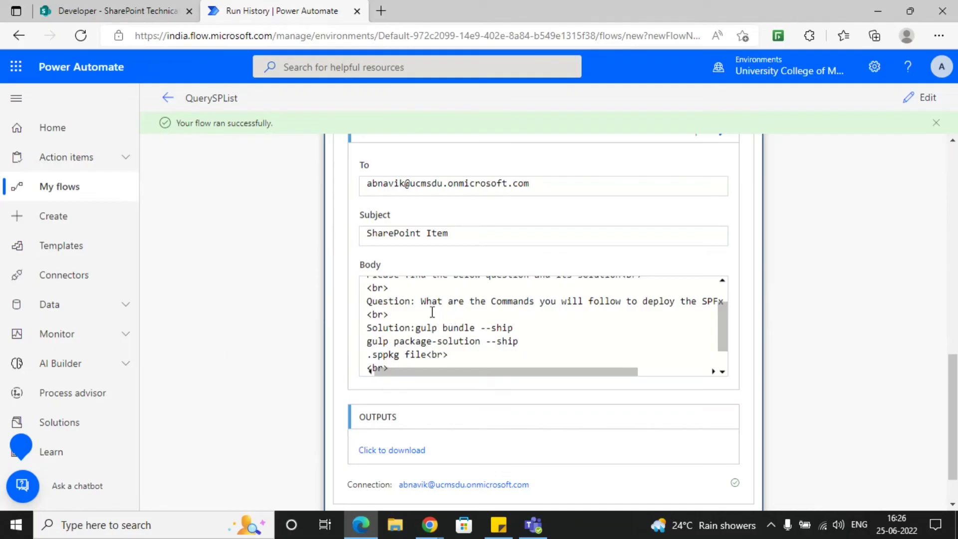
{"action": "scroll", "coordinate": [537, 317], "scroll_direction": "down", "scroll_amount": 1}
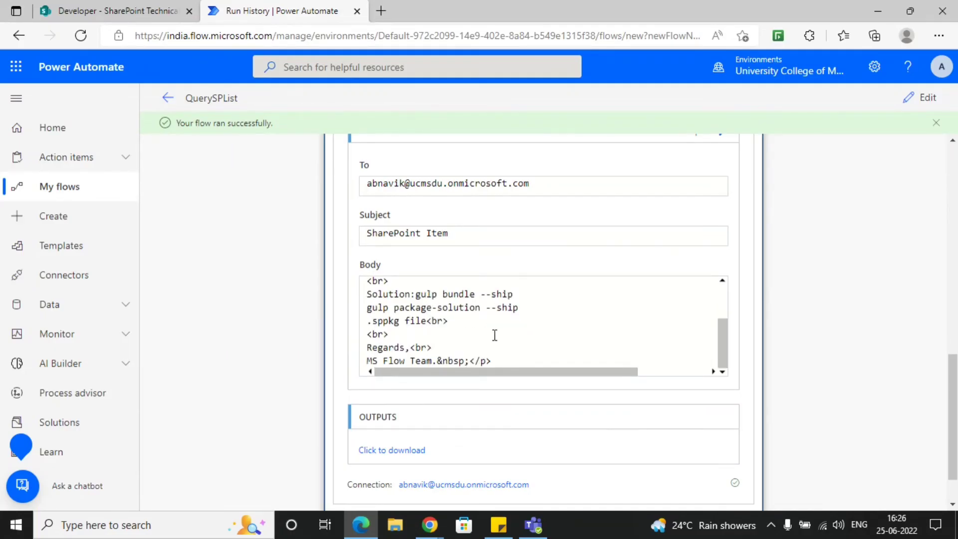
Step: Go to the third Apply to each iteration and check the question and solution in its email body
{"action": "scroll", "coordinate": [496, 335], "scroll_direction": "up", "scroll_amount": 3}
{"action": "scroll", "coordinate": [750, 249], "scroll_direction": "up", "scroll_amount": 5}
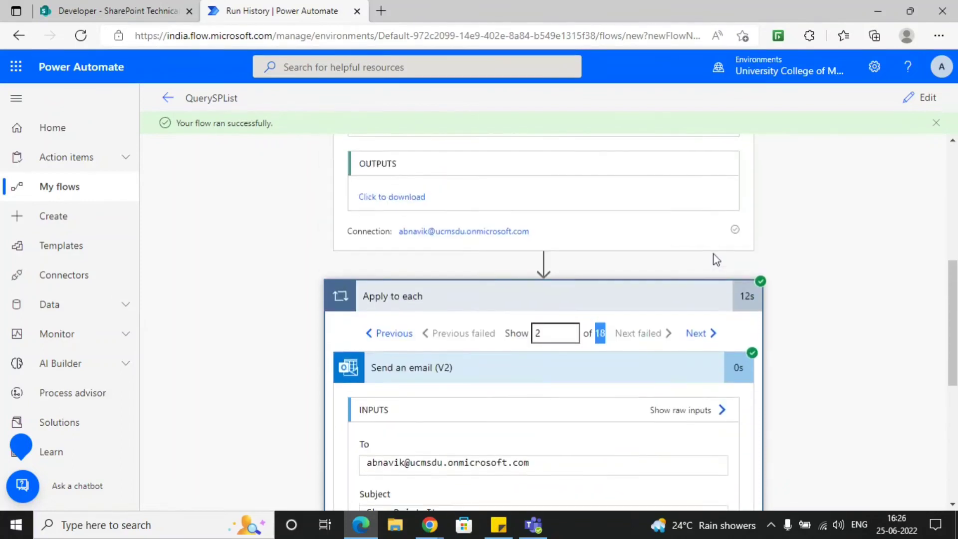
{"action": "scroll", "coordinate": [684, 300], "scroll_direction": "down", "scroll_amount": 2}
{"action": "left_click", "coordinate": [704, 225]}
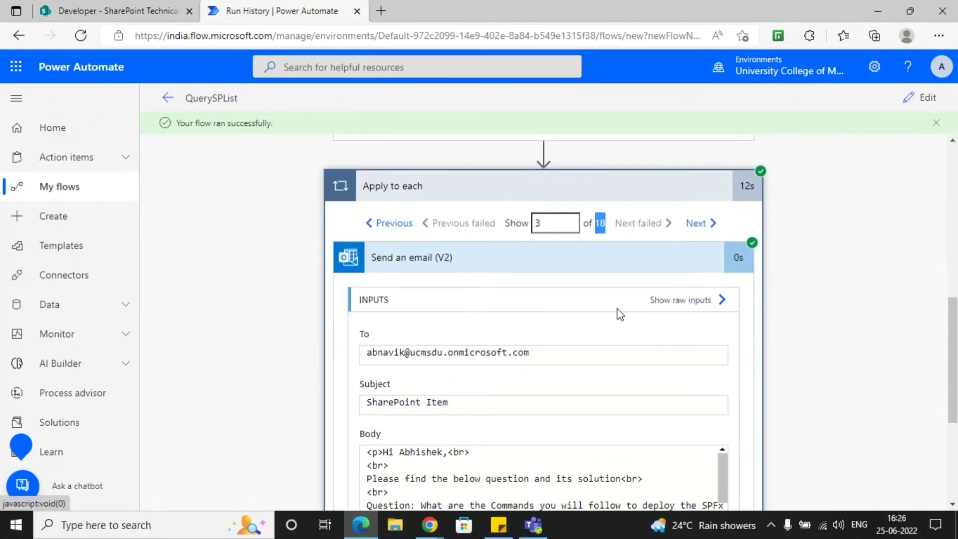
{"action": "scroll", "coordinate": [609, 310], "scroll_direction": "down", "scroll_amount": 3}
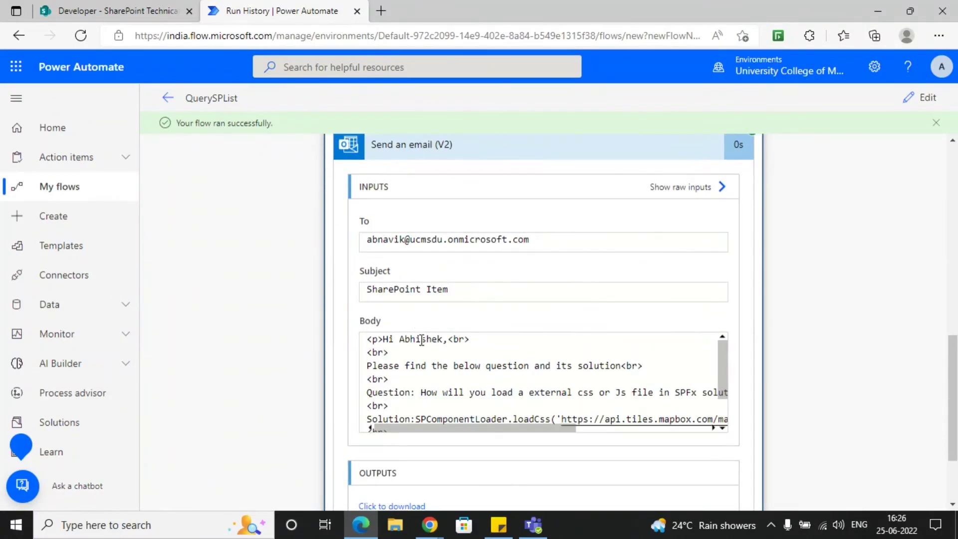
{"action": "scroll", "coordinate": [434, 352], "scroll_direction": "down", "scroll_amount": 1}
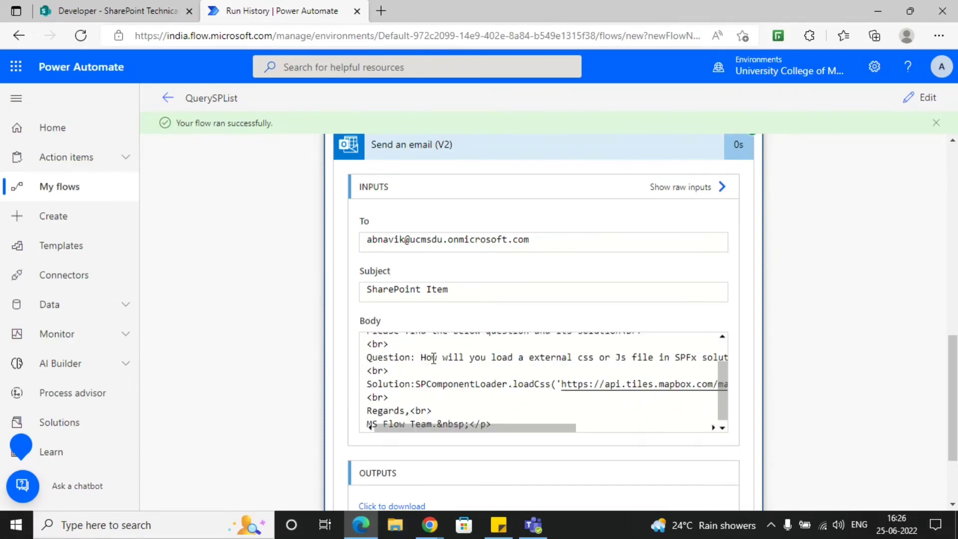
Step: Read the question about loading external CSS or JS files and its SPComponentLoader solution in the third iteration's email body
{"action": "left_click", "coordinate": [424, 358]}
{"action": "left_click_drag", "start_coordinate": [421, 358], "coordinate": [632, 360]}
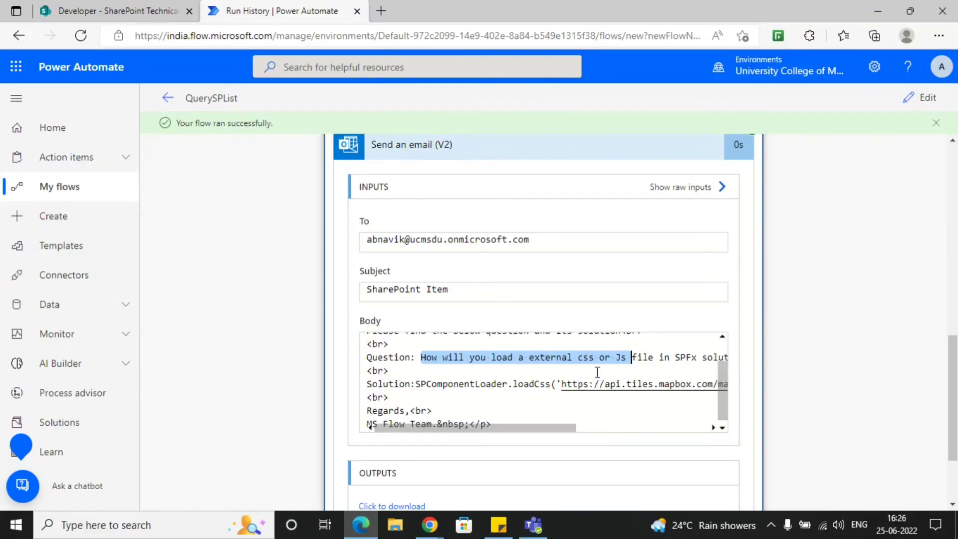
{"action": "scroll", "coordinate": [457, 385], "scroll_direction": "down", "scroll_amount": 1}
{"action": "left_click", "coordinate": [424, 379]}
{"action": "left_click_drag", "start_coordinate": [423, 379], "coordinate": [567, 376]}
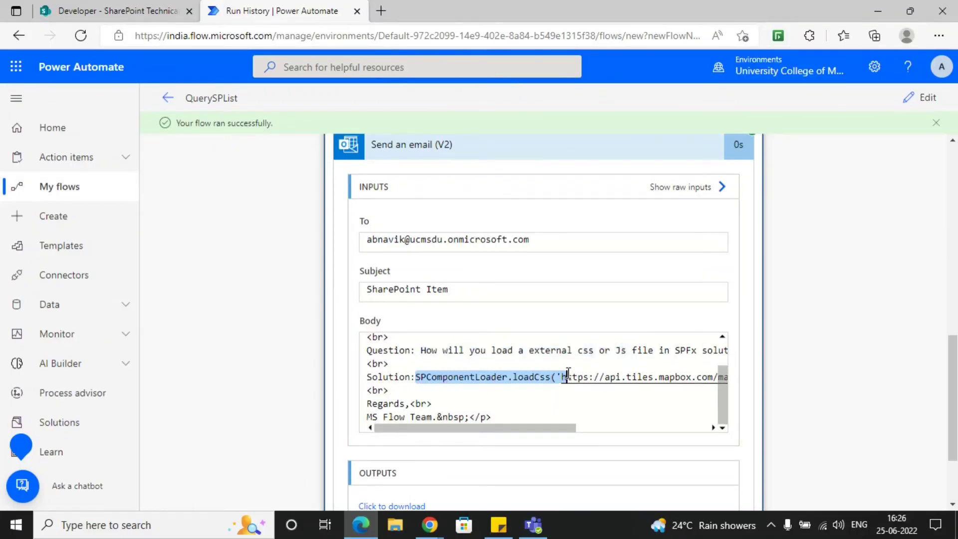
{"action": "scroll", "coordinate": [570, 374], "scroll_direction": "up", "scroll_amount": 1}
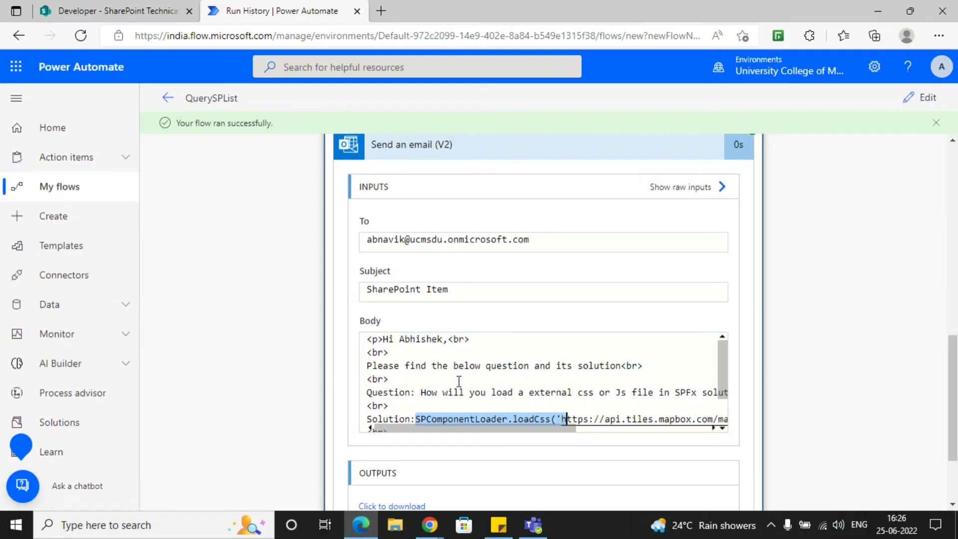
Step: Switch to Outlook and look through the inbox for the SharePoint Item emails sent by the flow
{"action": "left_click", "coordinate": [16, 67]}
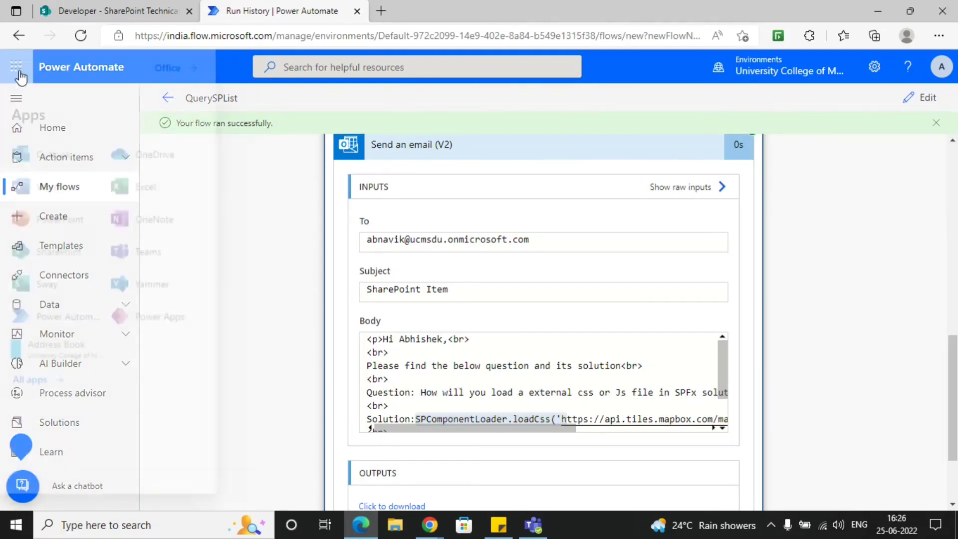
{"action": "left_click", "coordinate": [48, 163]}
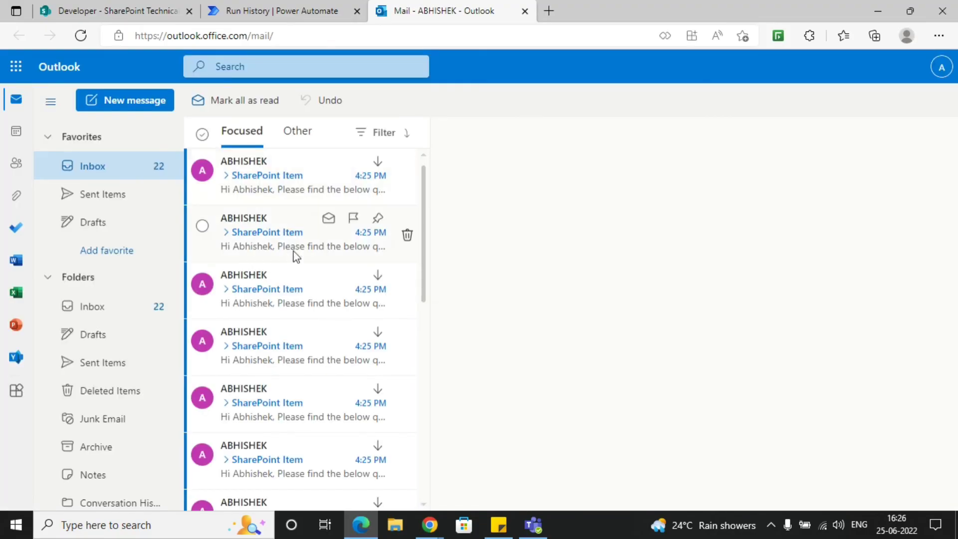
{"action": "scroll", "coordinate": [252, 259], "scroll_direction": "down", "scroll_amount": 2}
{"action": "scroll", "coordinate": [261, 285], "scroll_direction": "down", "scroll_amount": 10}
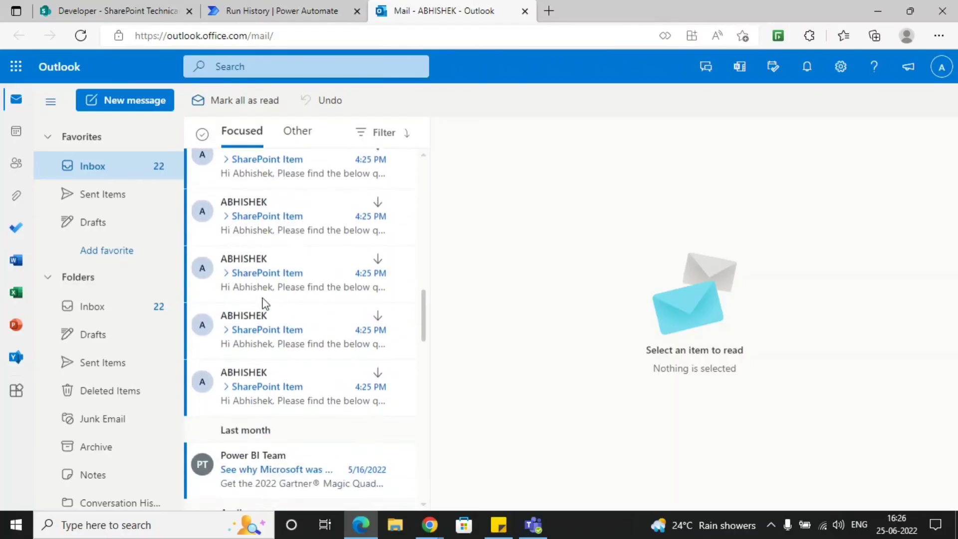
{"action": "scroll", "coordinate": [261, 302], "scroll_direction": "up", "scroll_amount": 8}
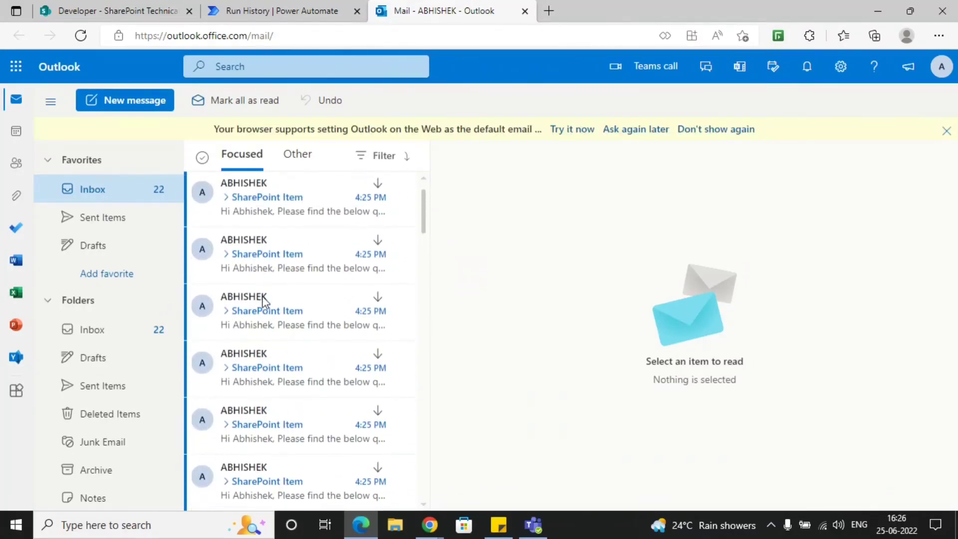
Step: Open the topmost SharePoint Item email and read its greeting, question, solution and signature
{"action": "left_click", "coordinate": [261, 210]}
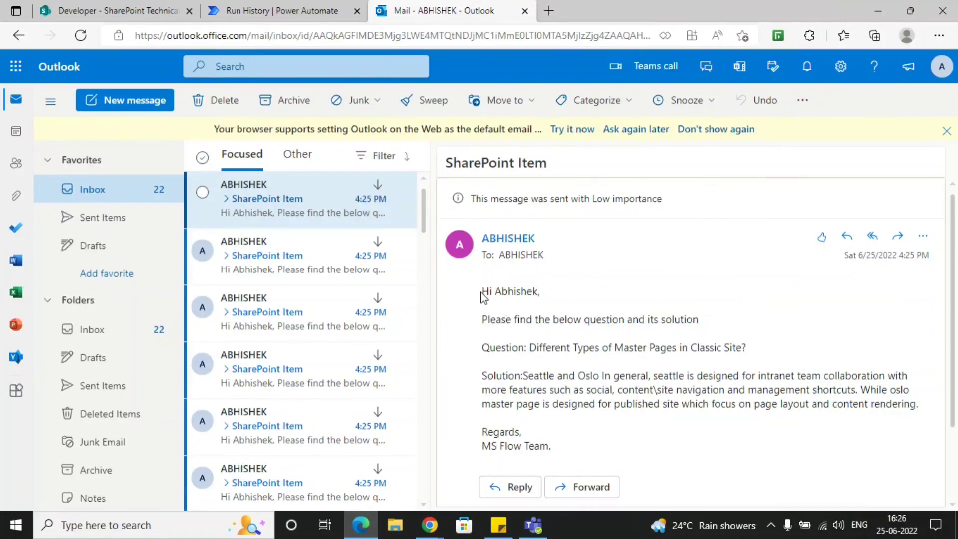
{"action": "left_click", "coordinate": [700, 319]}
{"action": "left_click_drag", "start_coordinate": [525, 348], "coordinate": [734, 347]}
{"action": "left_click_drag", "start_coordinate": [483, 376], "coordinate": [831, 418]}
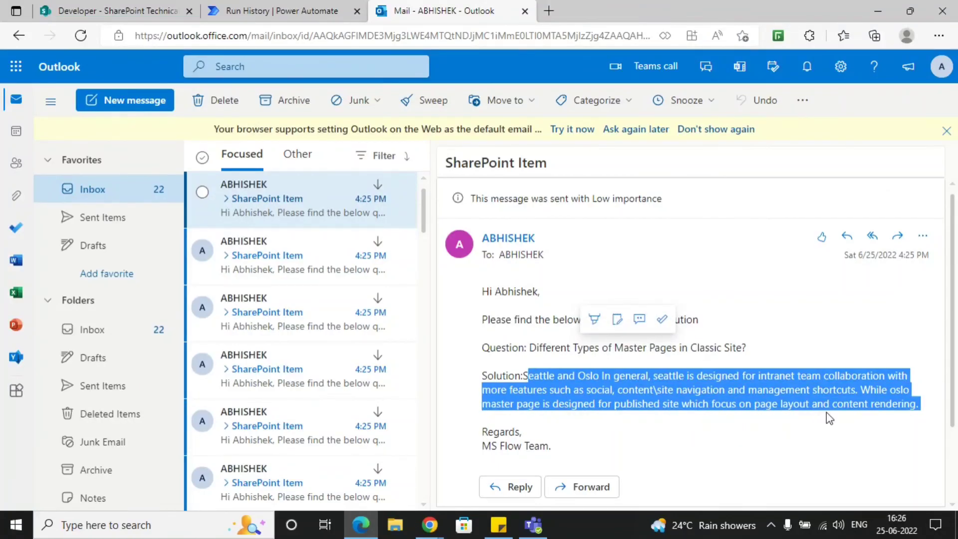
{"action": "left_click", "coordinate": [565, 458]}
{"action": "left_click_drag", "start_coordinate": [566, 458], "coordinate": [483, 290]}
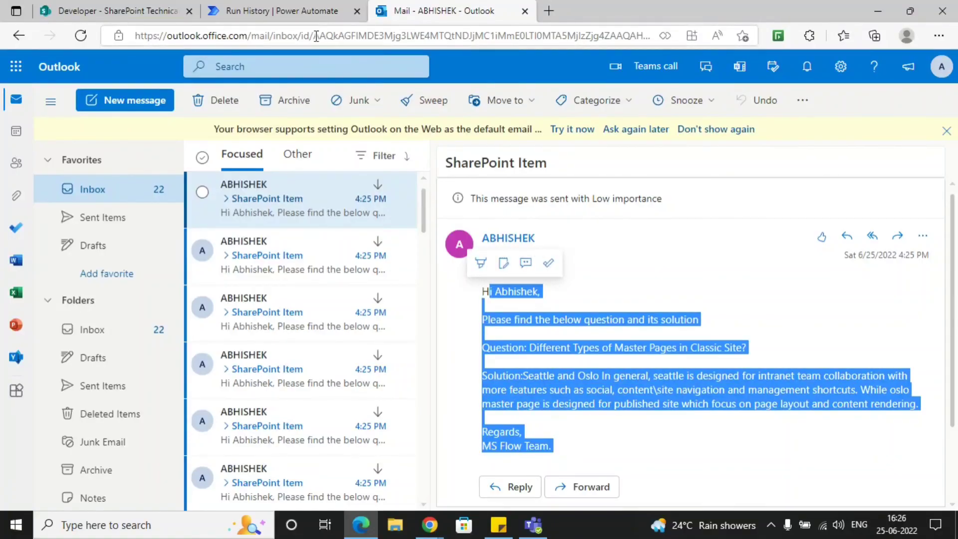
Step: Return to the QuerySPList run results in Power Automate and review the trigger, Get items and Apply to each actions
{"action": "left_click", "coordinate": [300, 11]}
{"action": "scroll", "coordinate": [524, 327], "scroll_direction": "up", "scroll_amount": 10}
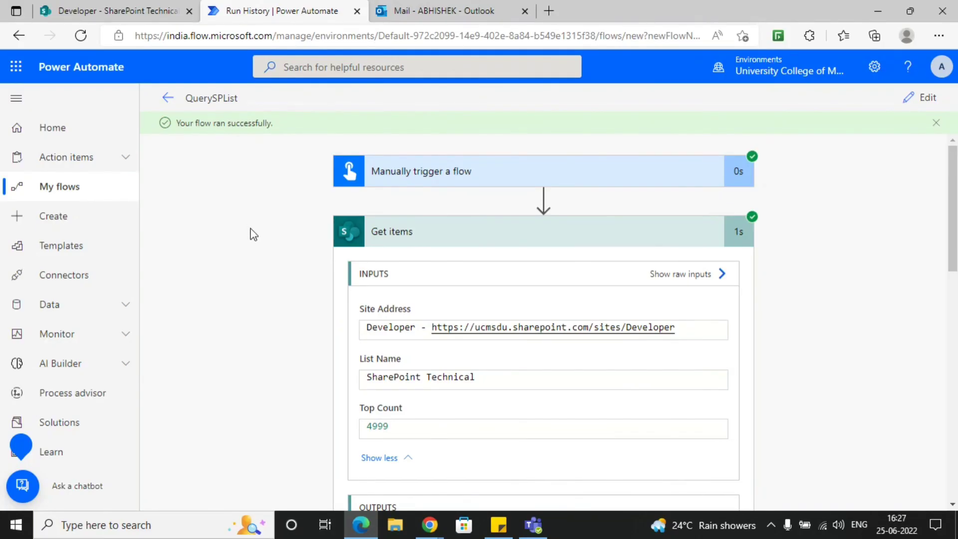
{"action": "scroll", "coordinate": [253, 255], "scroll_direction": "down", "scroll_amount": 6}
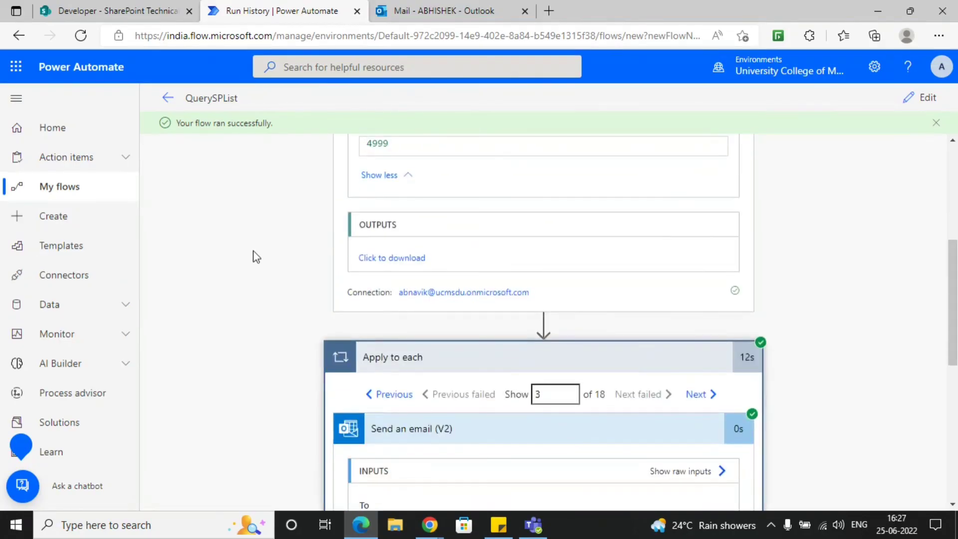
{"action": "scroll", "coordinate": [256, 257], "scroll_direction": "up", "scroll_amount": 3}
{"action": "scroll", "coordinate": [257, 258], "scroll_direction": "up", "scroll_amount": 2}
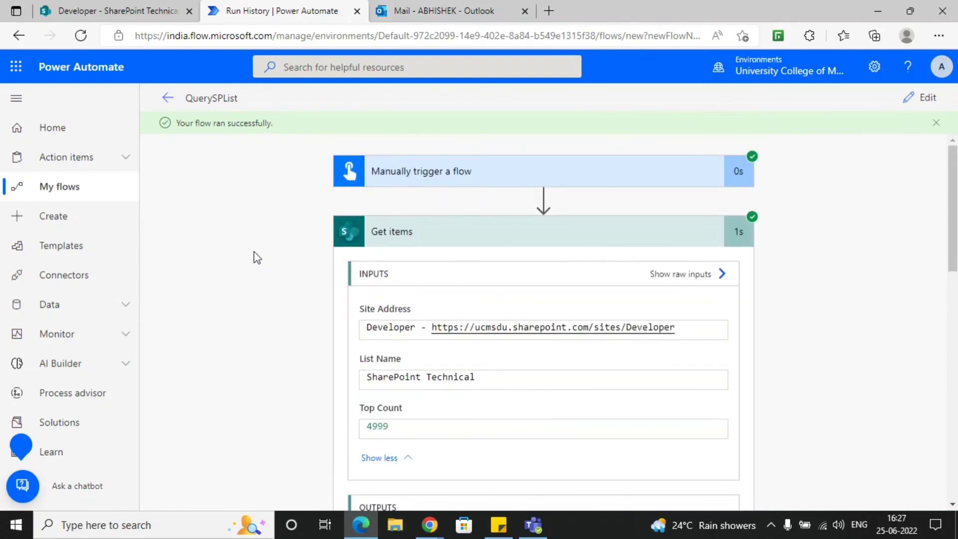